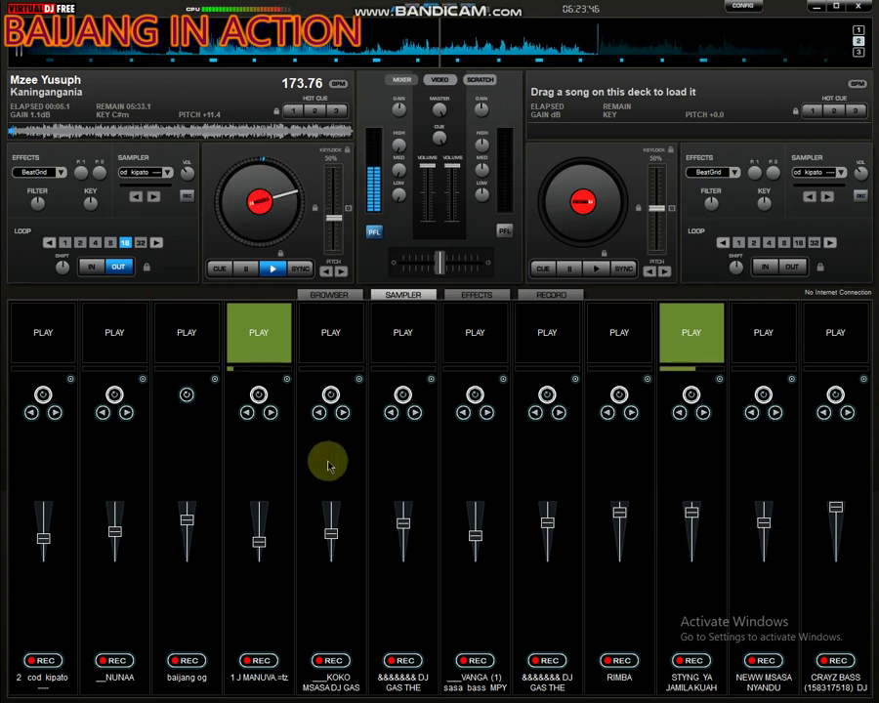
Step: Start the __NUNAA, ___VANGA (1), eighth-slot DJ GAS and ___KOKO MSASA samples, and slightly raise the ___KOKO MSASA volume
left_click(130, 346)
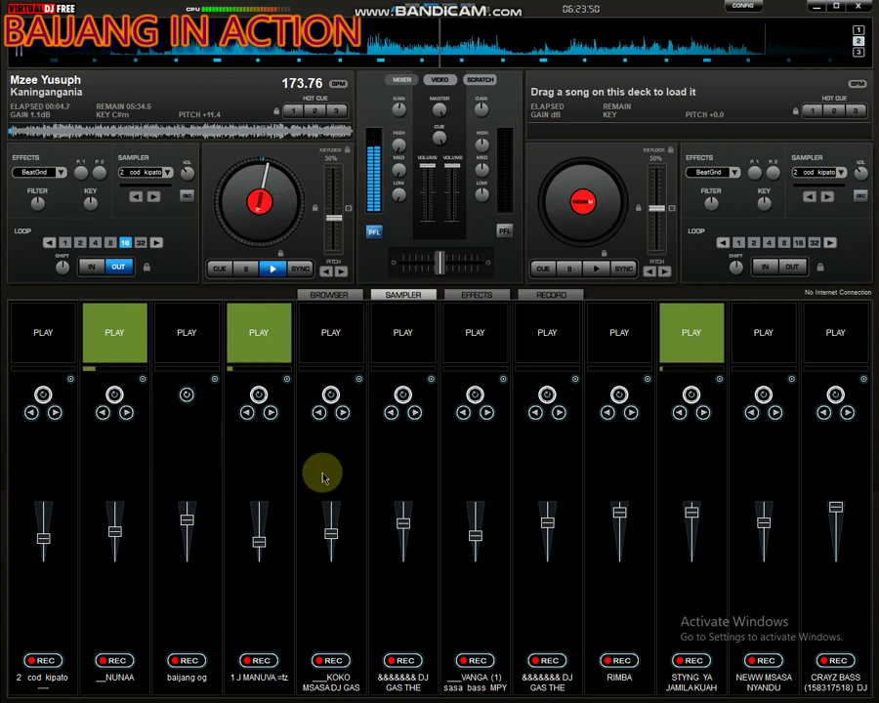
left_click(477, 346)
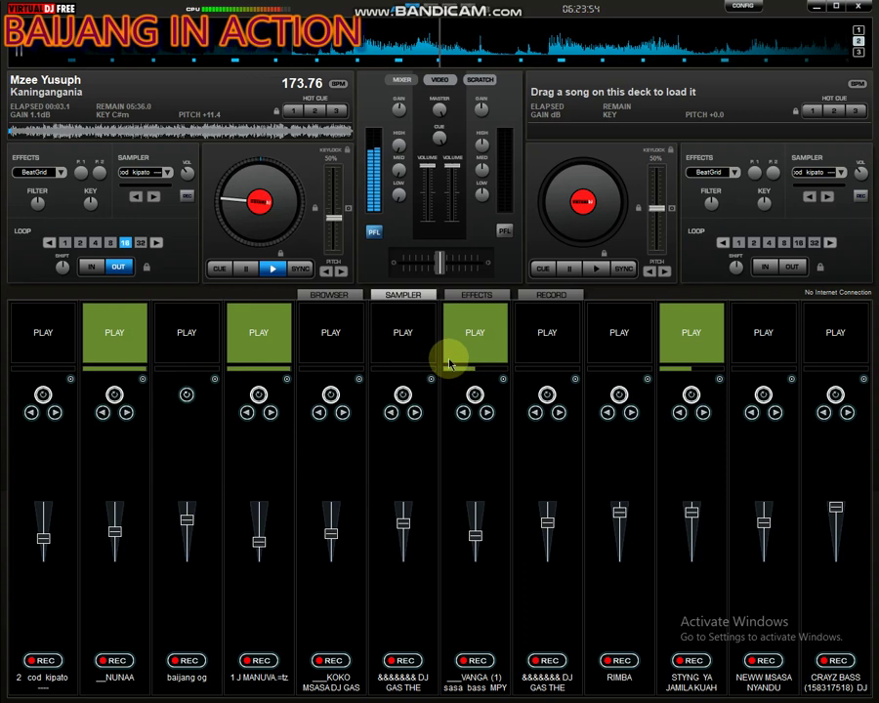
left_click(545, 333)
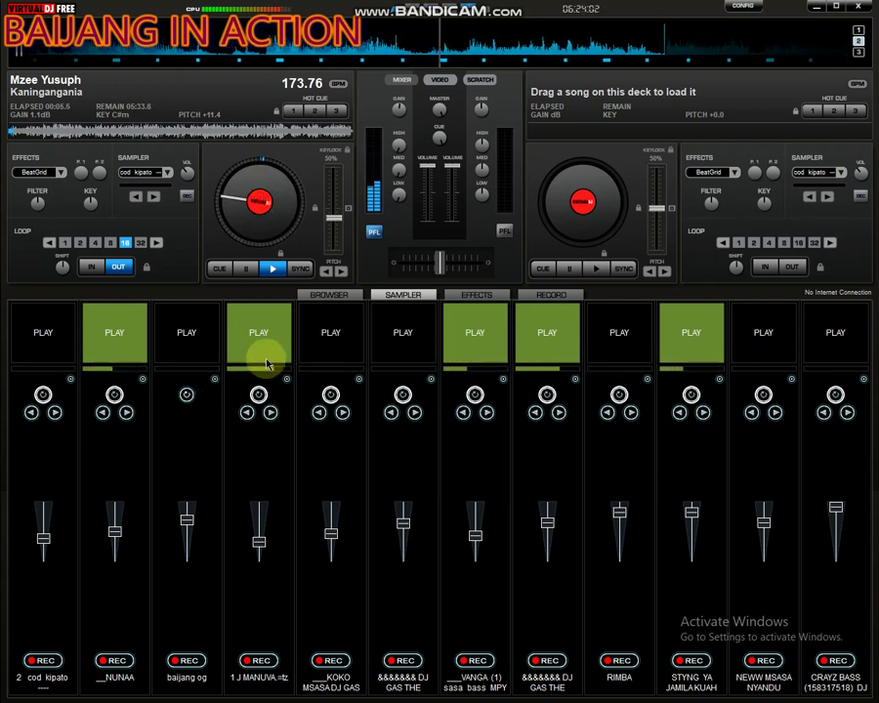
left_click(333, 344)
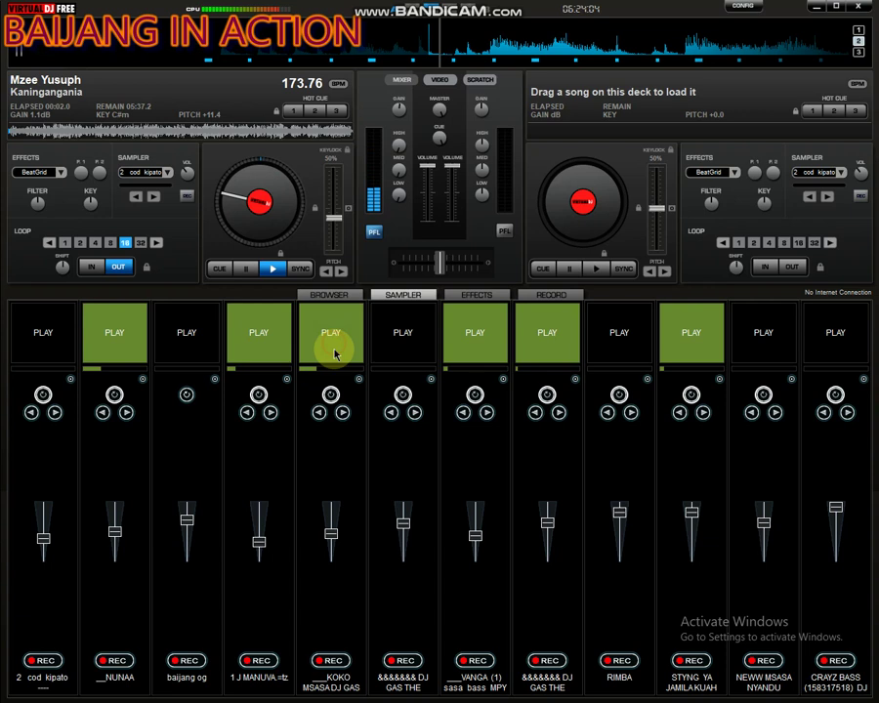
left_click_drag(332, 534, 332, 528)
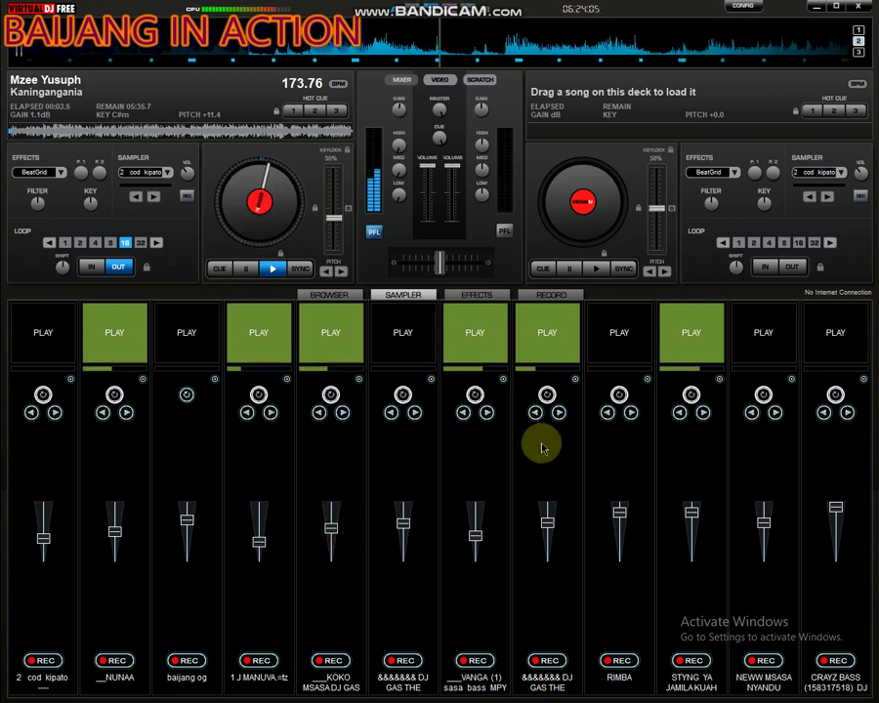
Step: Stop the eighth-slot DJ GAS and ___VANGA (1) samples and start the 2 cod kipato sample
left_click(567, 350)
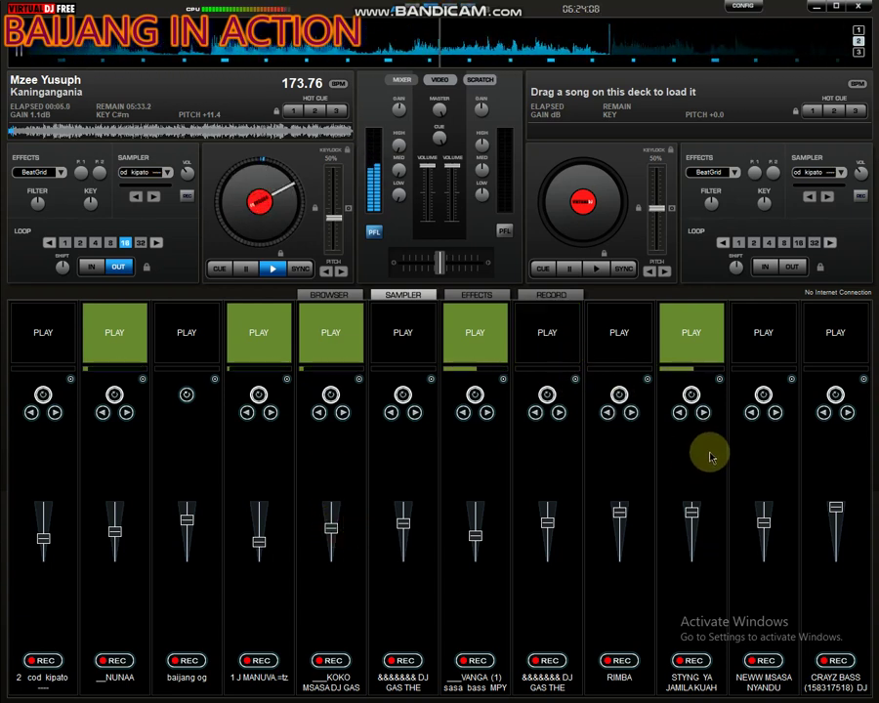
left_click(493, 349)
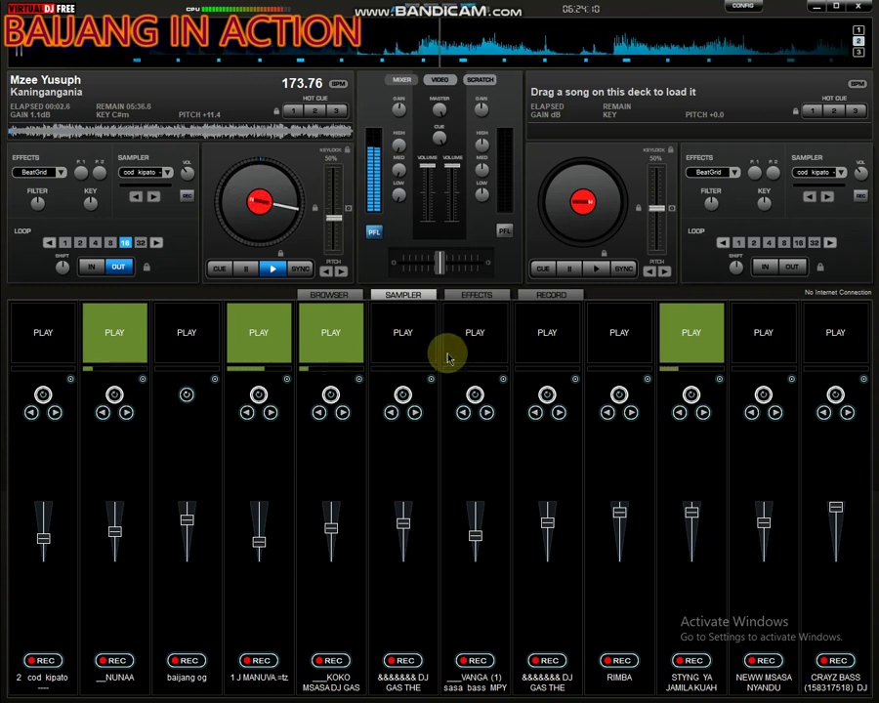
left_click(44, 335)
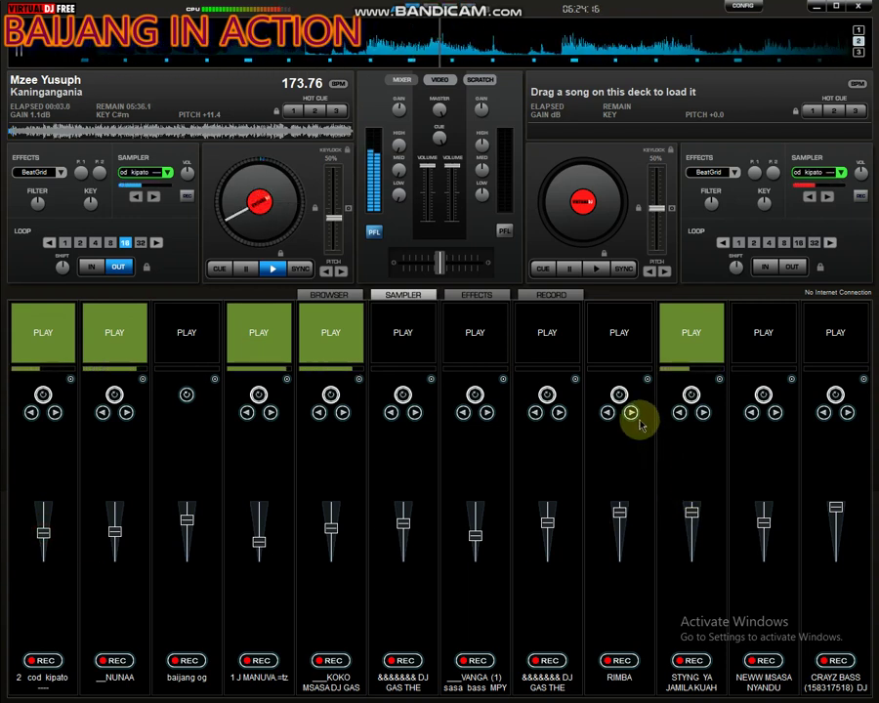
Step: Play the eighth-slot DJ GAS sample briefly and replace it with the sixth-slot DJ GAS THE CHALLENGER BASSSS (14) sample
left_click(540, 357)
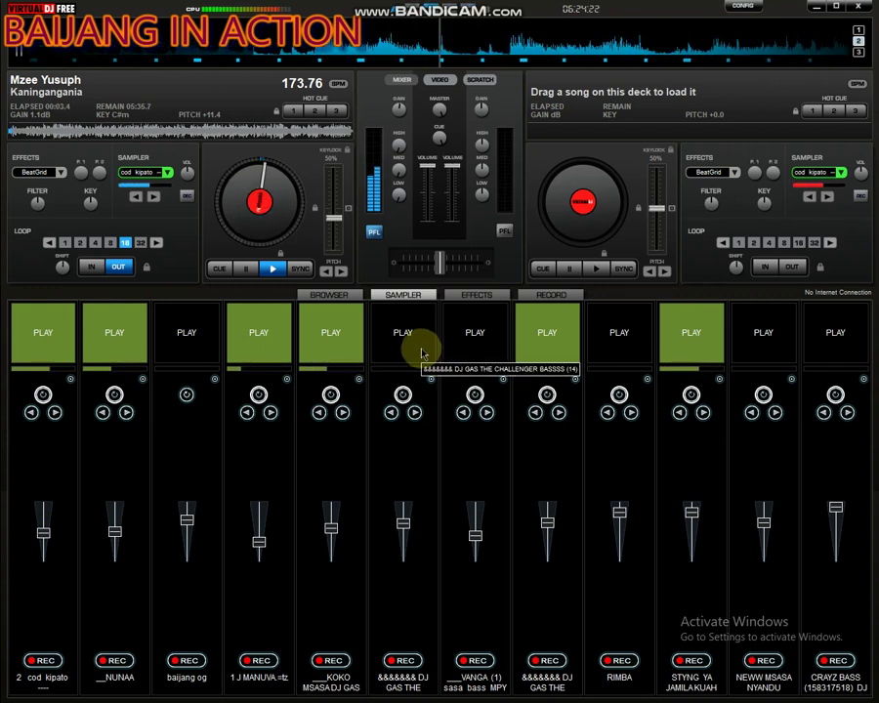
left_click(423, 349)
left_click(543, 337)
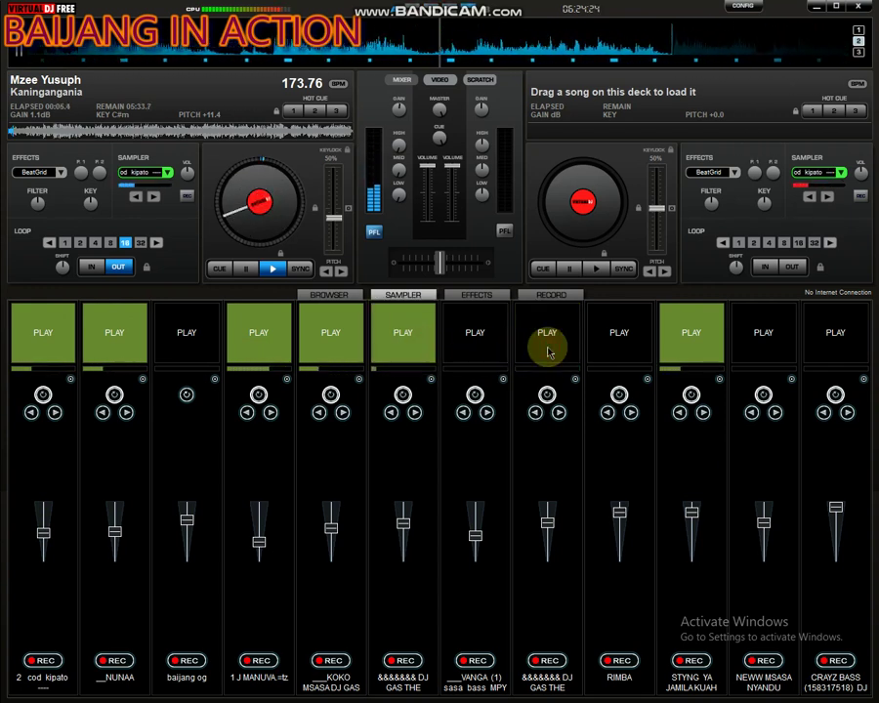
Step: Start the CRAYZ BASS and RIMBA samples and stop the sixth-slot DJ GAS sample
left_click(837, 358)
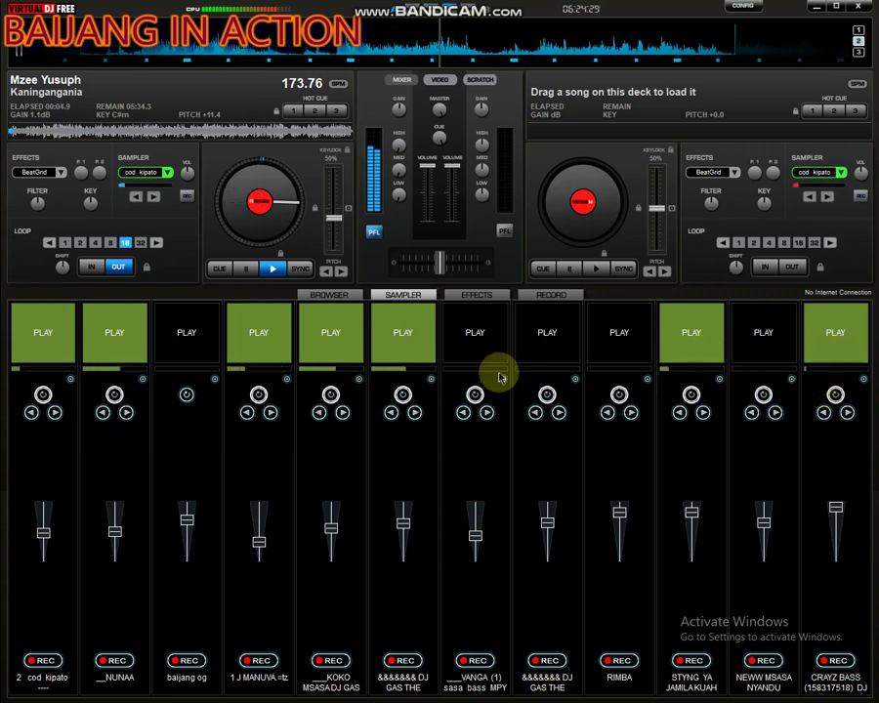
left_click(418, 350)
left_click(618, 349)
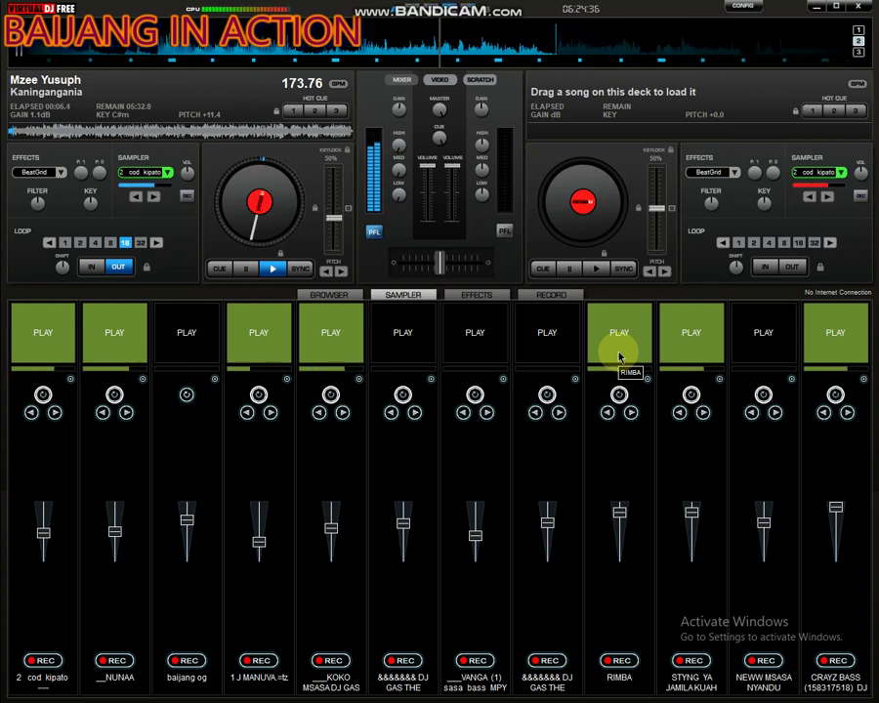
Step: Play the ___VANGA (1) sample briefly and stop both it and the RIMBA sample
left_click(472, 362)
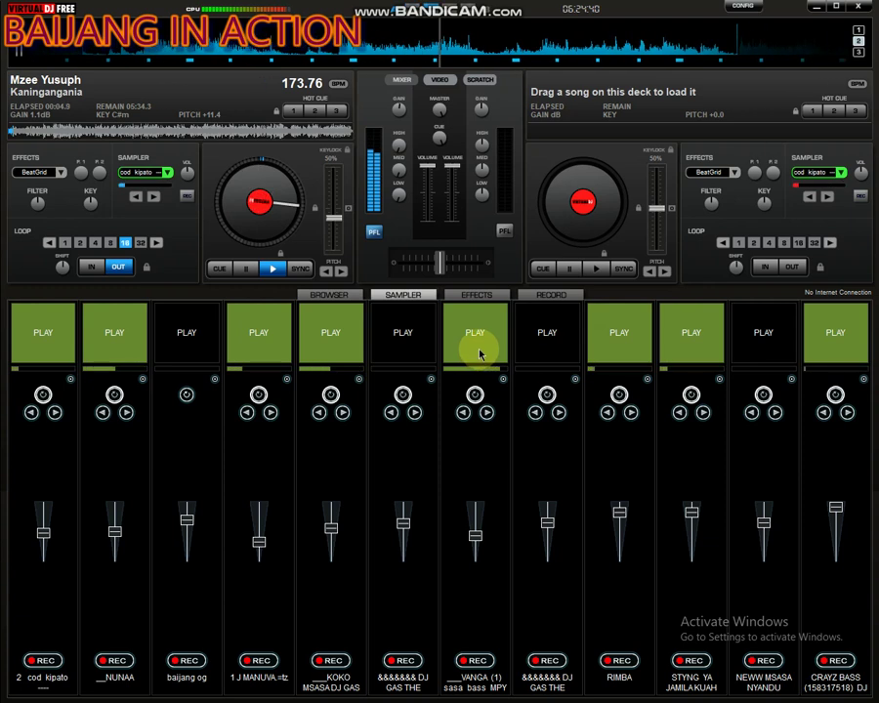
left_click(493, 362)
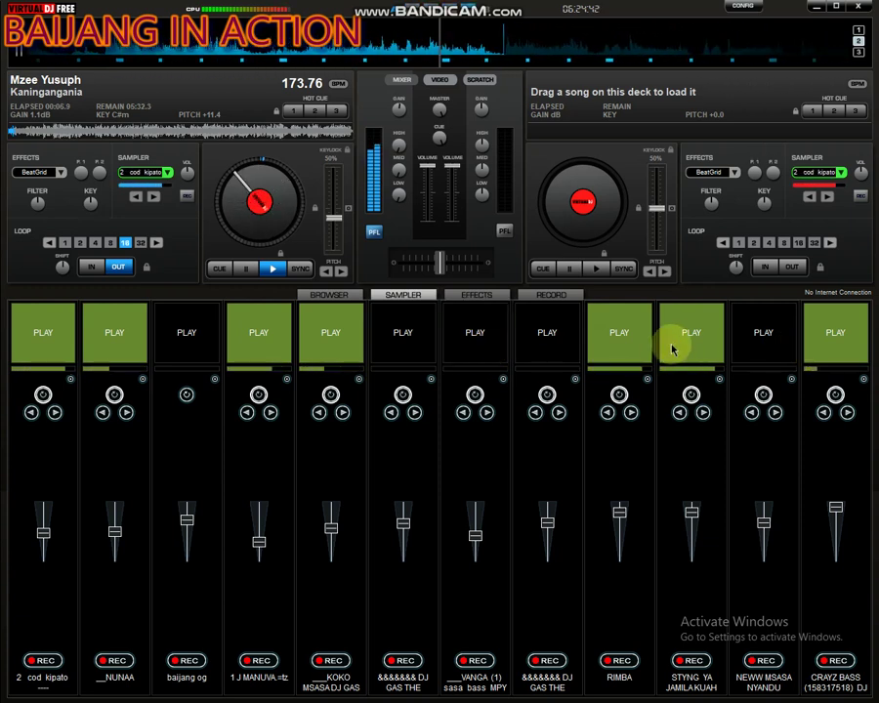
left_click(630, 347)
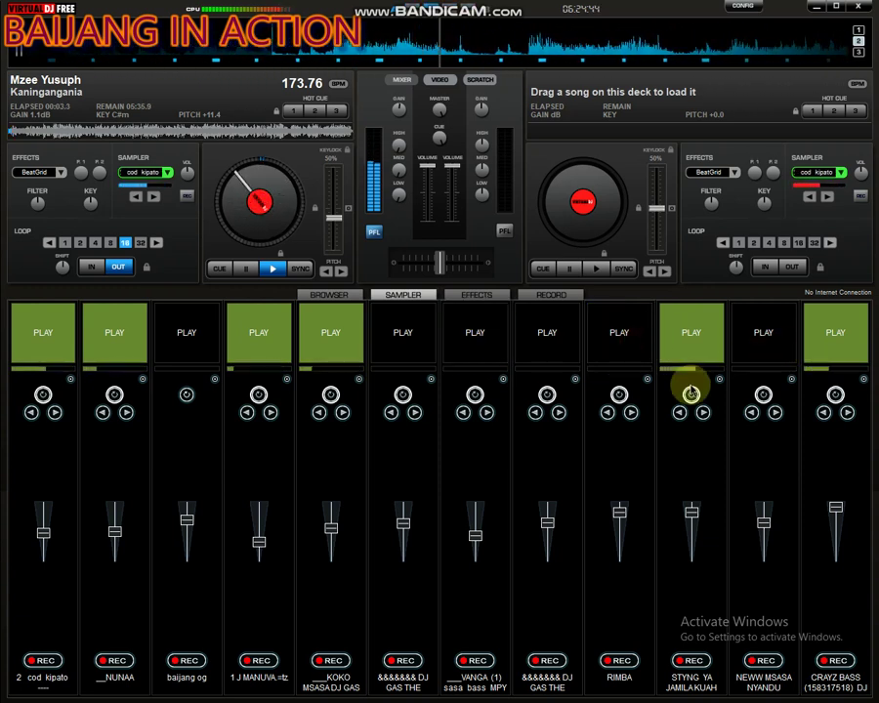
Step: Load the first WANAPIMA NGOMA DJ GAS sample from the USB drive's New folder into the RIMBA slot
left_click(647, 379)
left_click(660, 388)
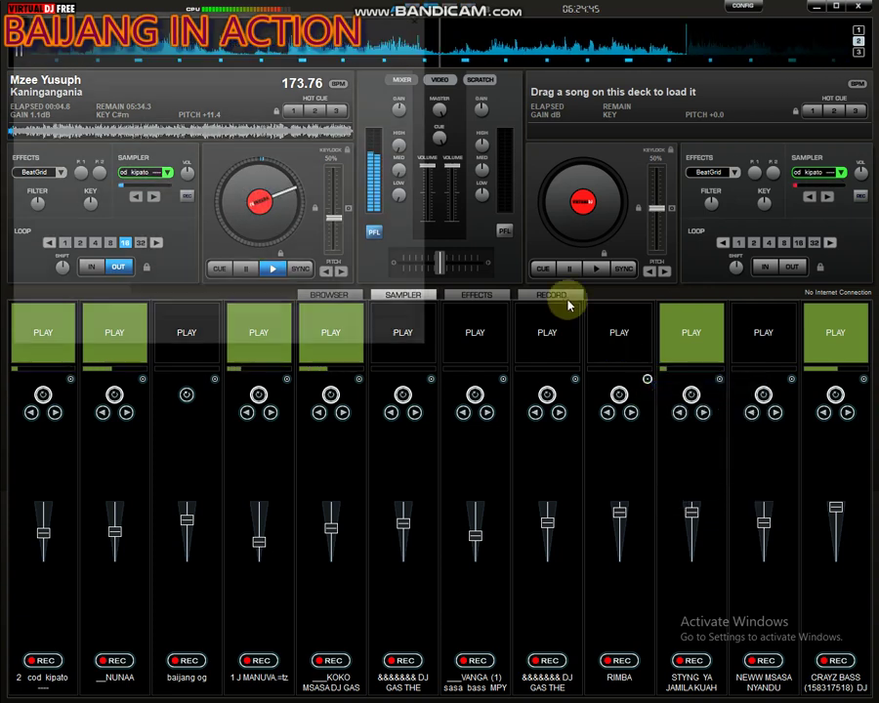
left_click(303, 217)
scroll(311, 233, "down", 5)
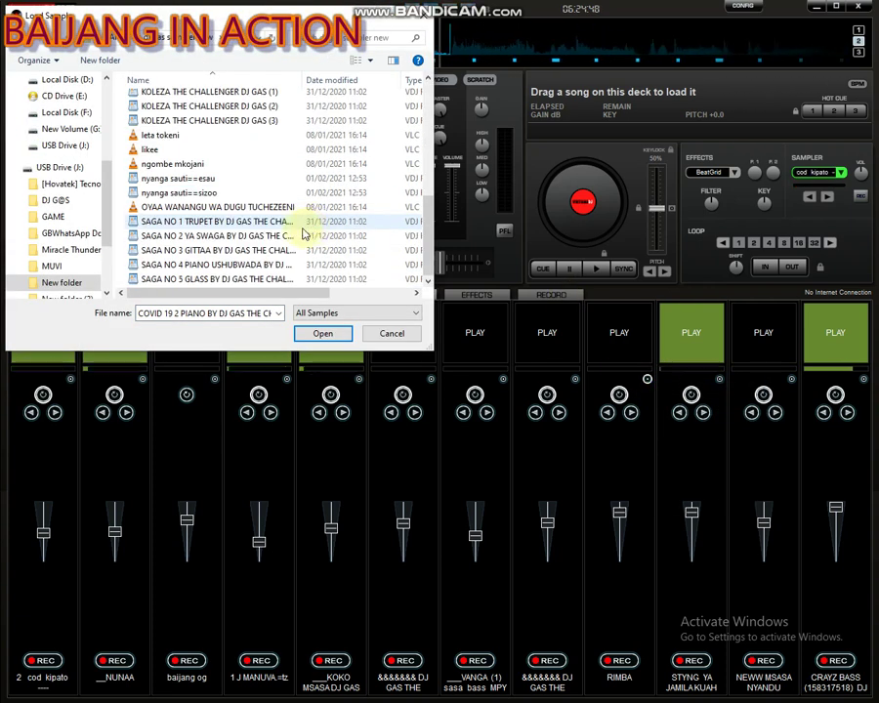
left_click(303, 236)
scroll(264, 219, "up", 10)
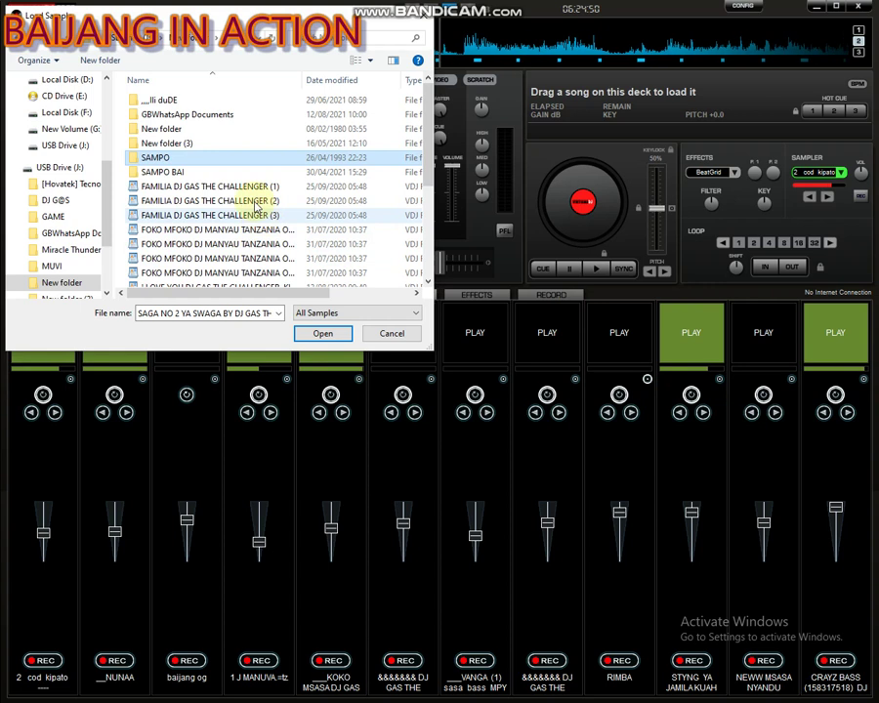
scroll(259, 210, "down", 4)
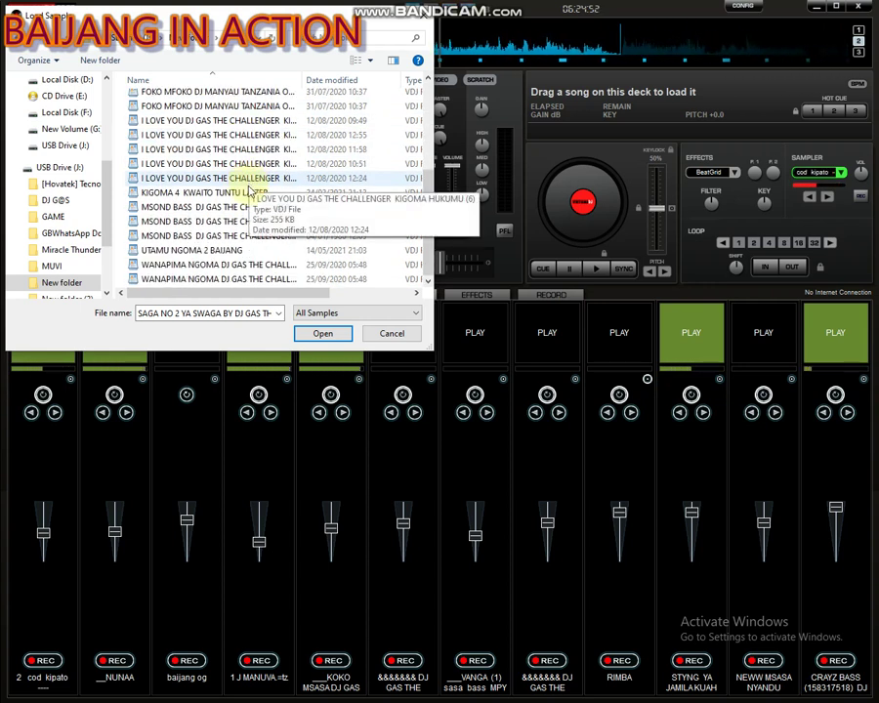
left_click(232, 264)
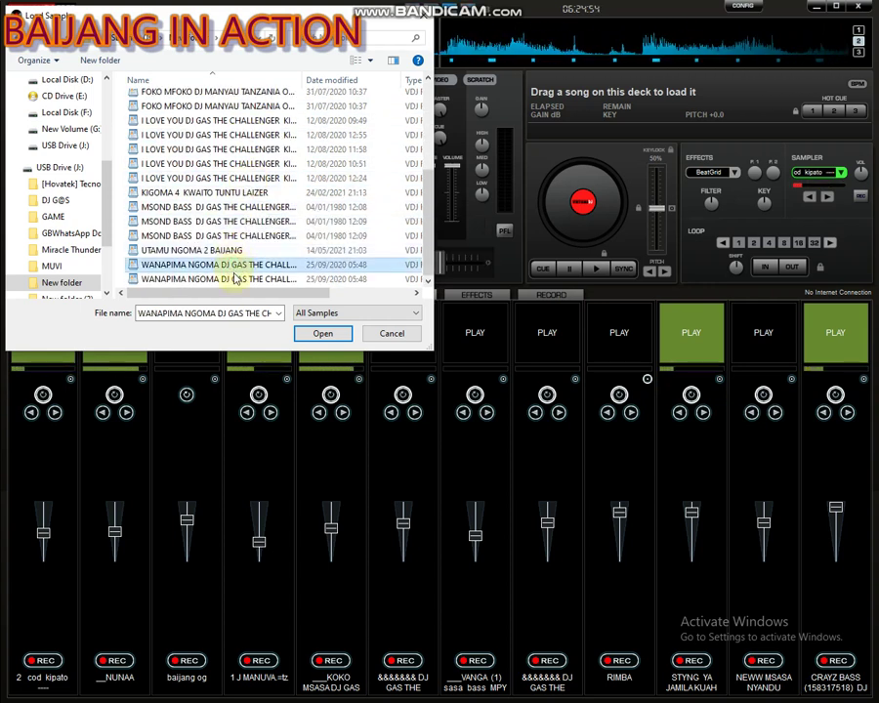
double_click(231, 264)
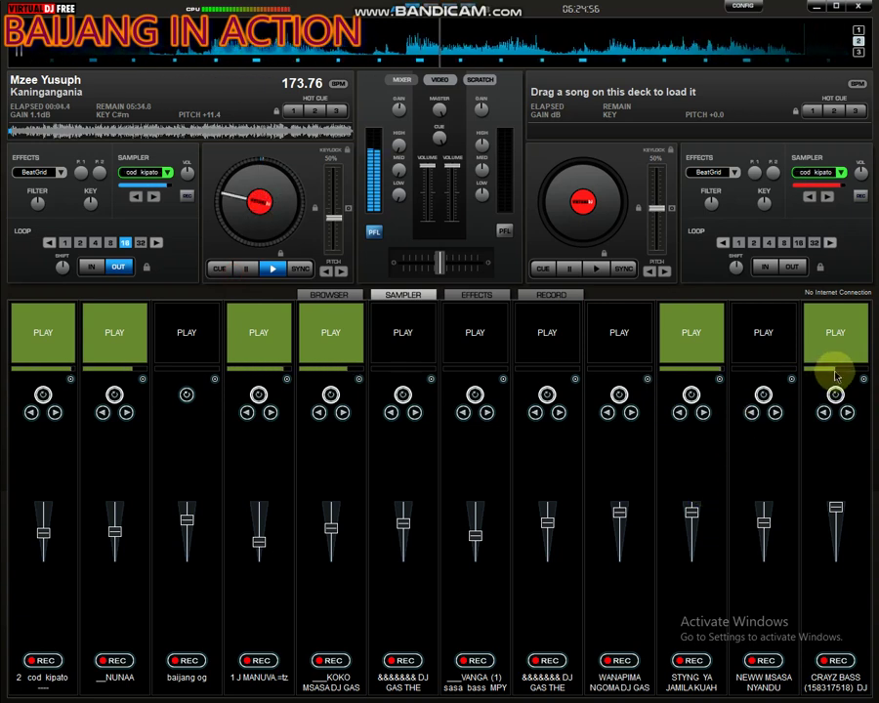
Step: Swap the playing CRAYZ BASS sample for NEWW MSASA NYANDU at a raised volume and WANAPIMA NGOMA at a lowered volume
left_click(835, 361)
left_click(767, 355)
mouse_move(764, 522)
left_mouse_down()
mouse_move(766, 490)
mouse_move(759, 506)
left_mouse_up()
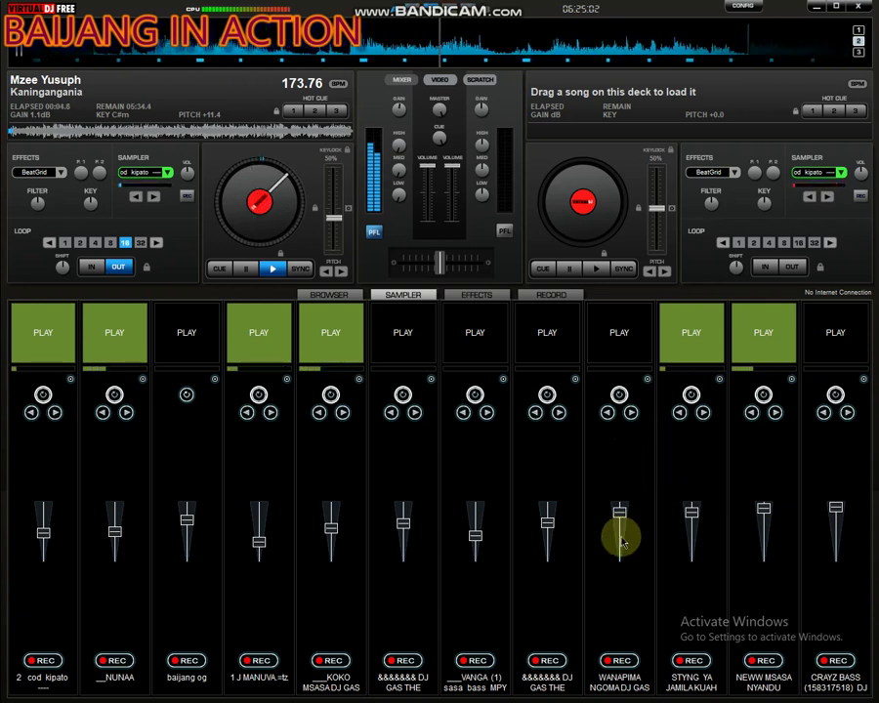
left_click(619, 338)
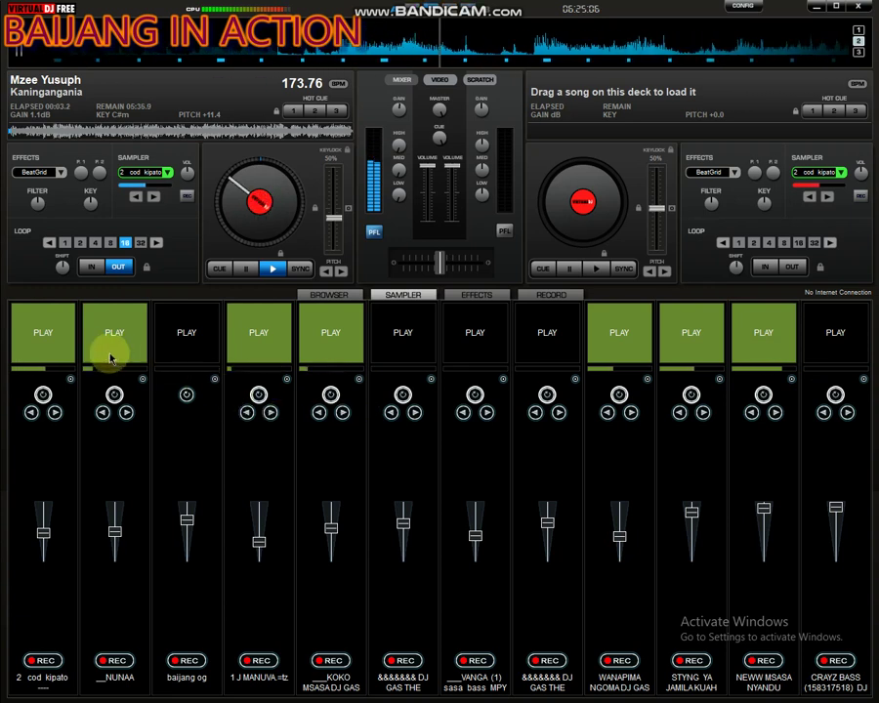
Step: Stop the 2 cod kipato, NEWW MSASA NYANDU and WANAPIMA NGOMA samples and start ___VANGA (1)
left_click(50, 341)
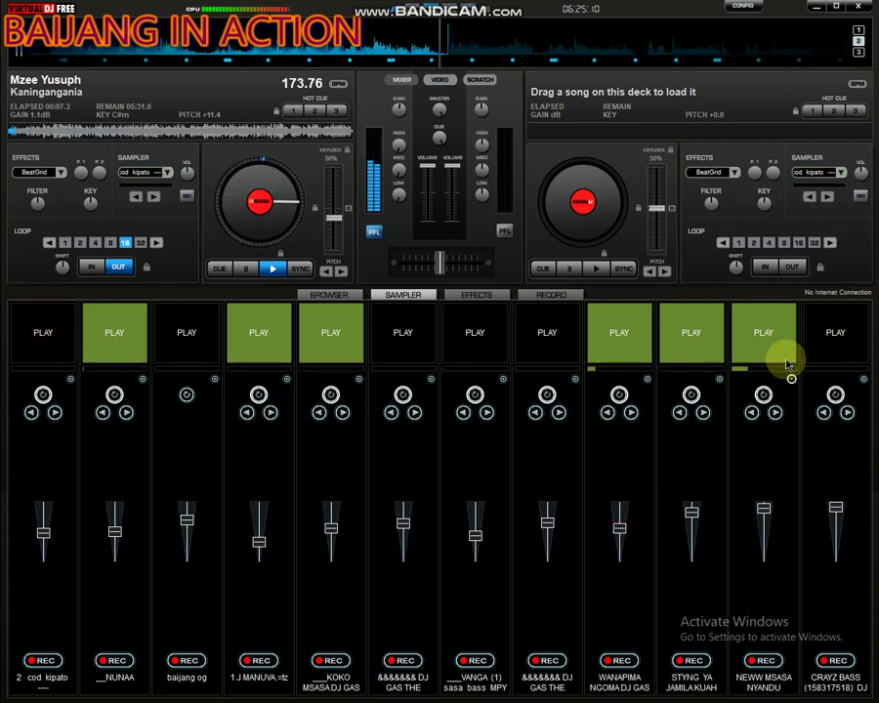
left_click(779, 352)
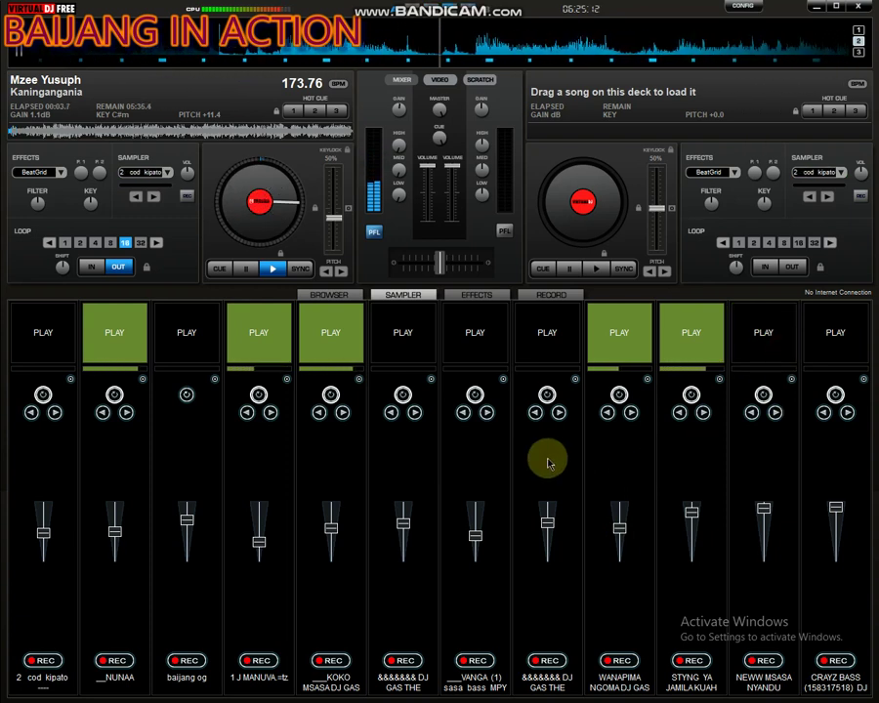
left_click(480, 358)
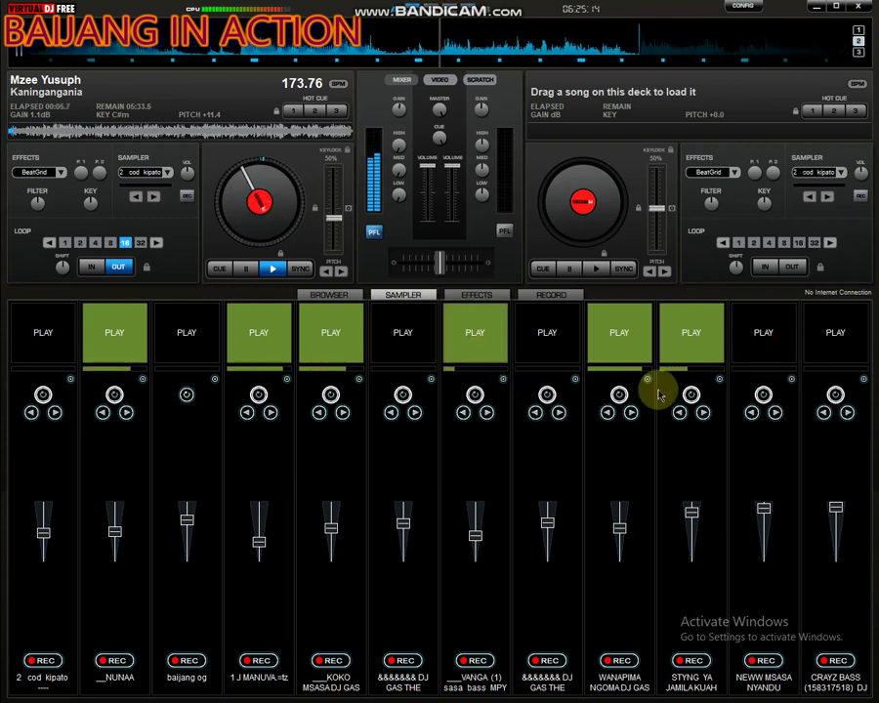
left_click(637, 353)
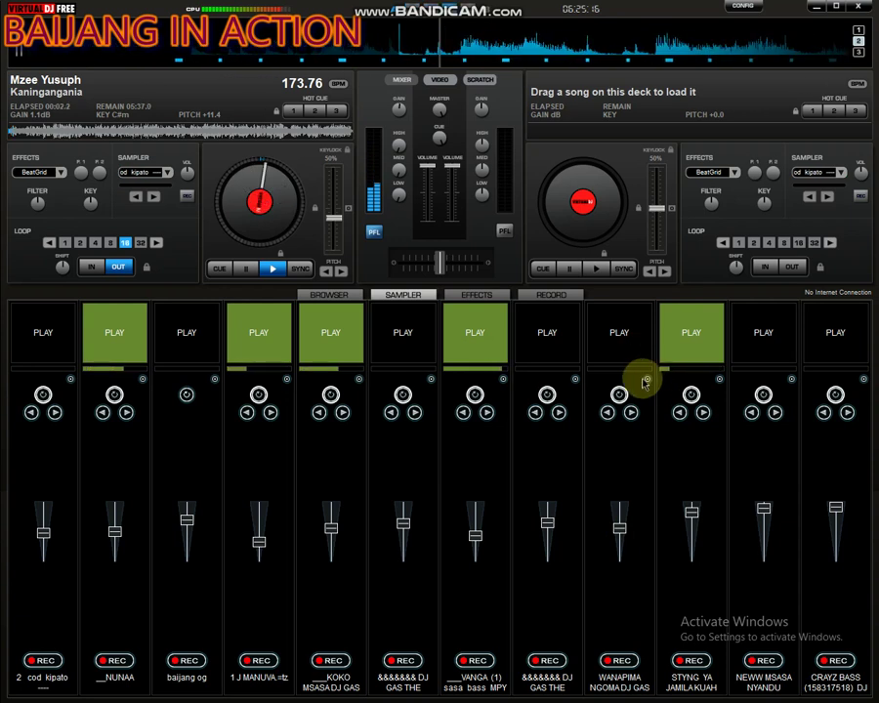
Step: Load the I LOVE YOU DJ GAS THE CHALLENGER sample dated 12/08/2020 10:51 into the WANAPIMA NGOMA slot
right_click(644, 383)
left_click(660, 388)
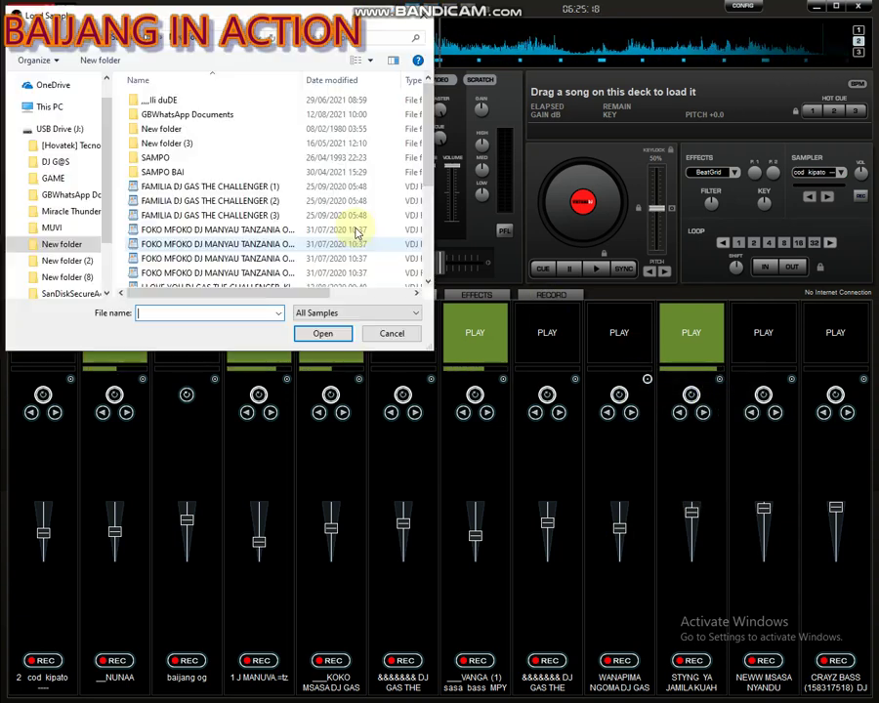
scroll(350, 238, "down", 1)
left_click(292, 208)
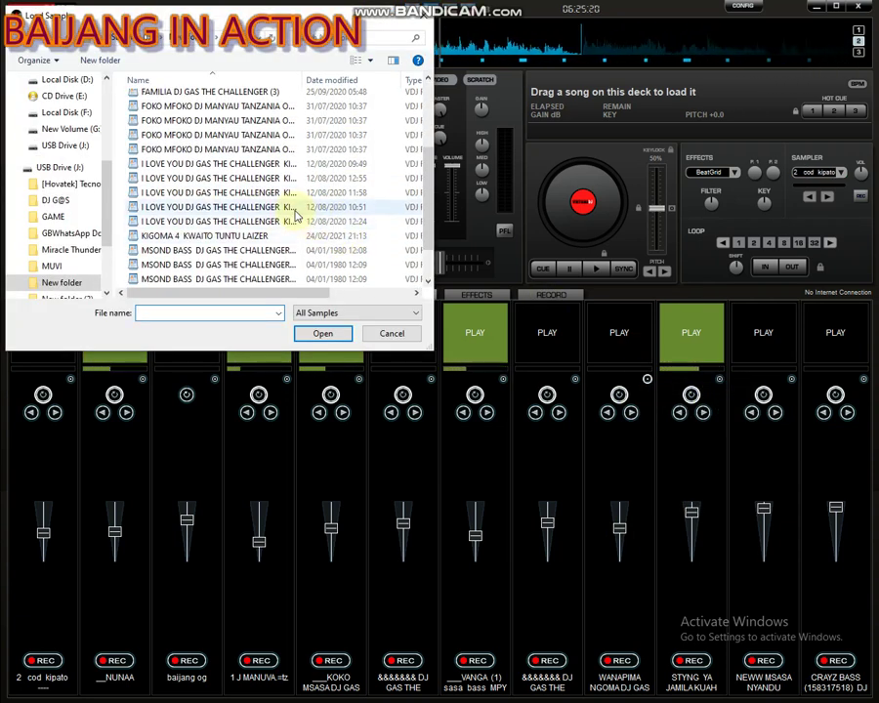
double_click(294, 209)
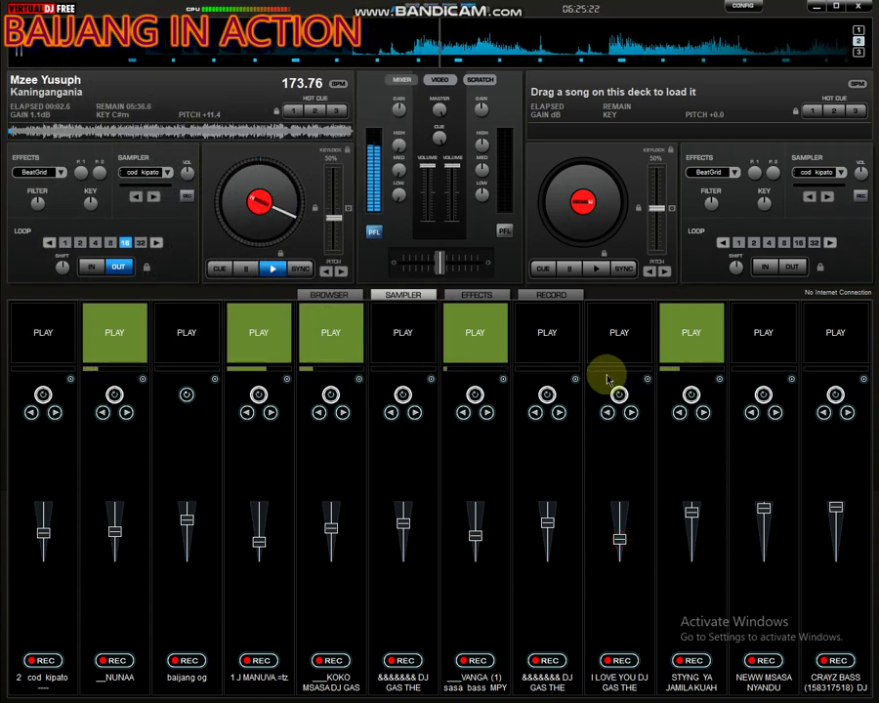
Step: Start the I LOVE YOU DJ GAS and 2 cod kipato samples and stop ___VANGA (1)
left_click(621, 349)
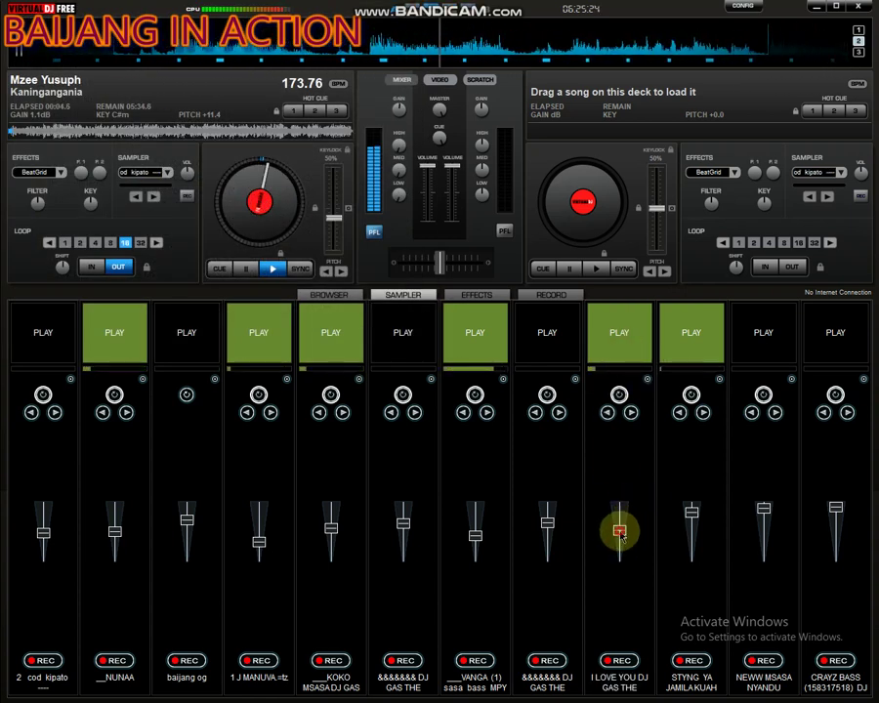
left_click(492, 350)
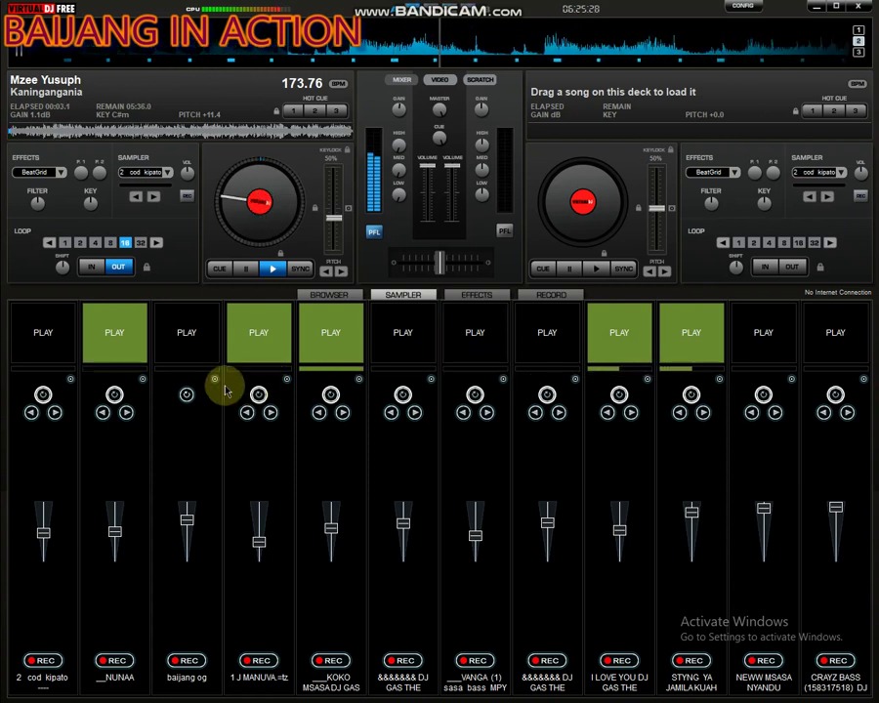
left_click(39, 350)
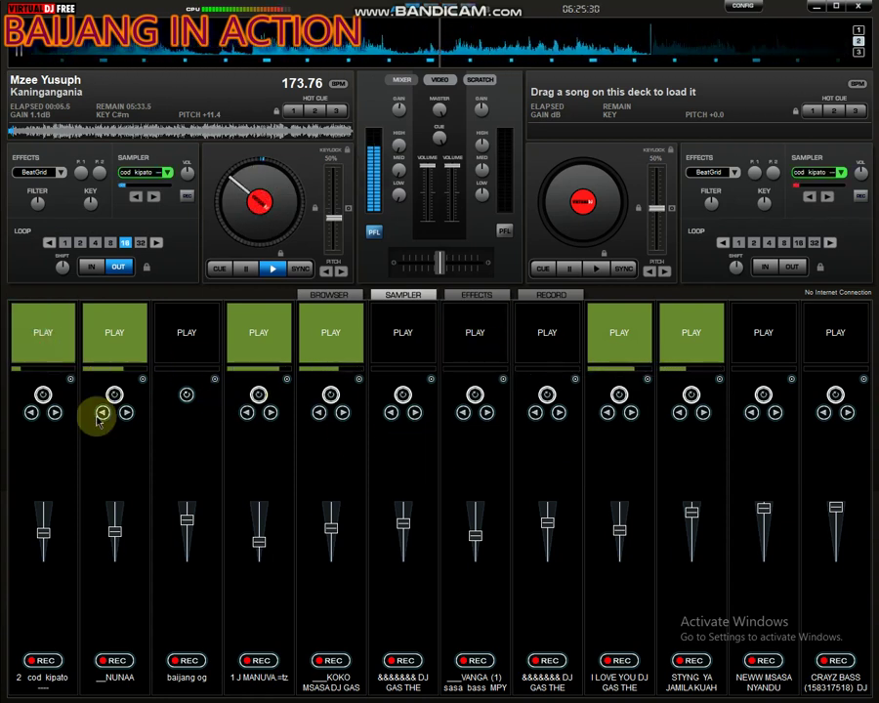
Step: Load the second MSOND BASS DJ GAS THE CHALLENGER sample into the CRAYZ BASS slot
left_click(864, 381)
left_click(858, 389)
left_click(306, 231)
scroll(306, 231, "down", 4)
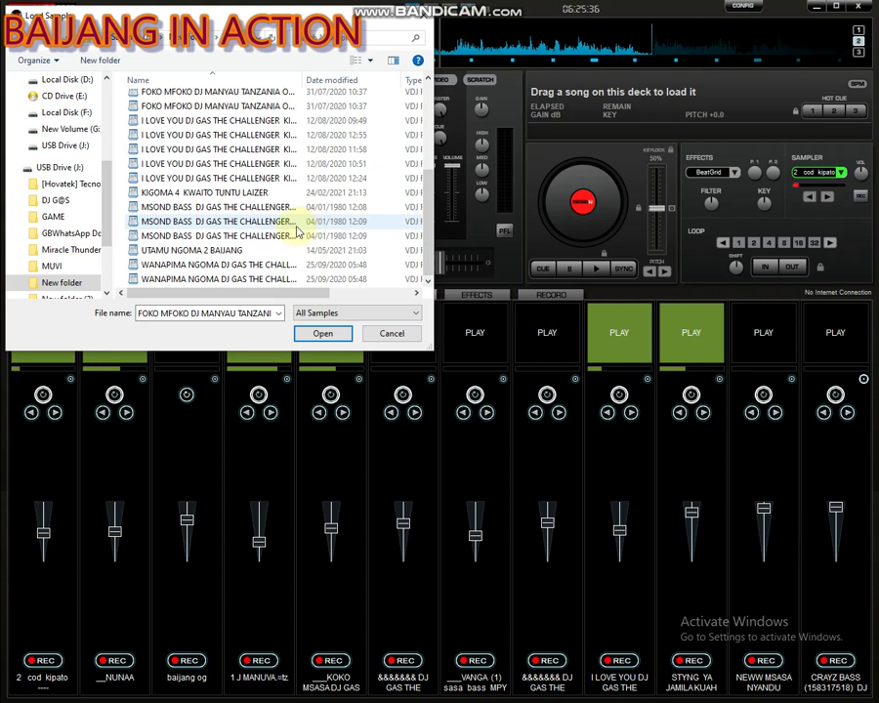
double_click(306, 224)
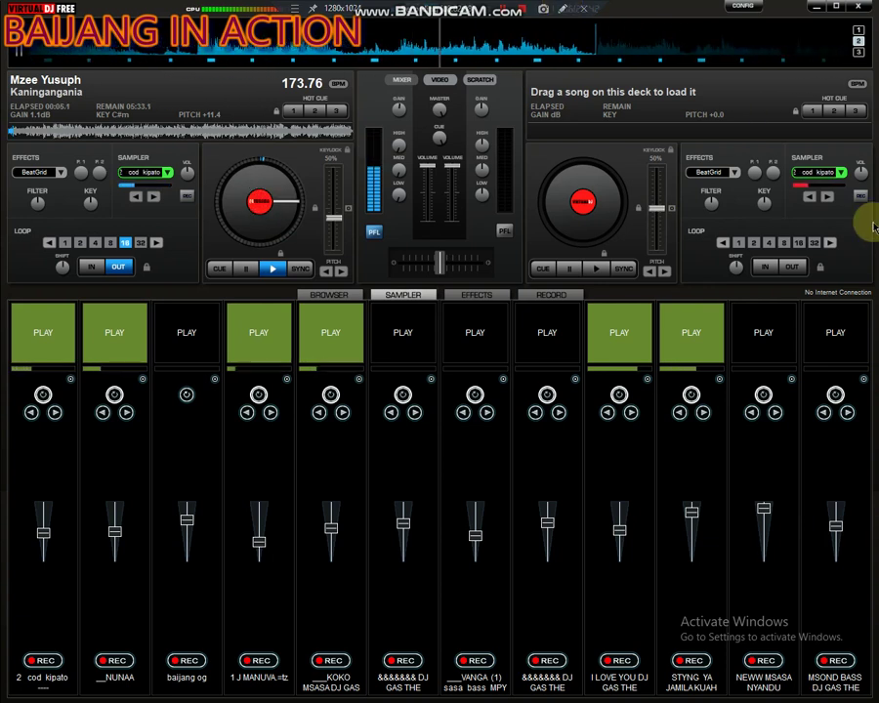
Step: Start the MSOND BASS and ___VANGA (1) samples and stop I LOVE YOU DJ GAS and 2 cod kipato
left_click(846, 333)
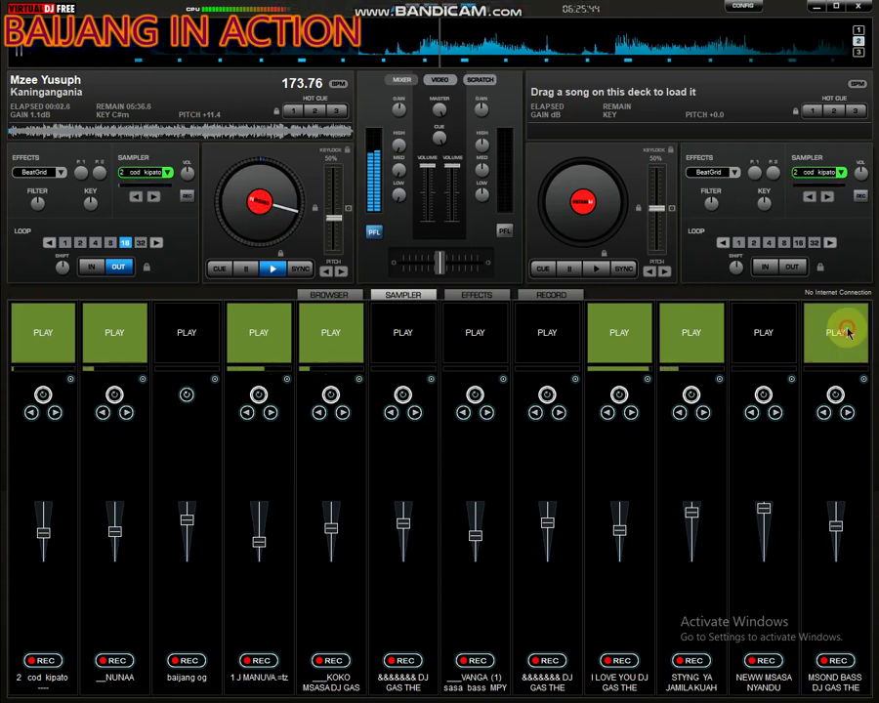
left_click(613, 342)
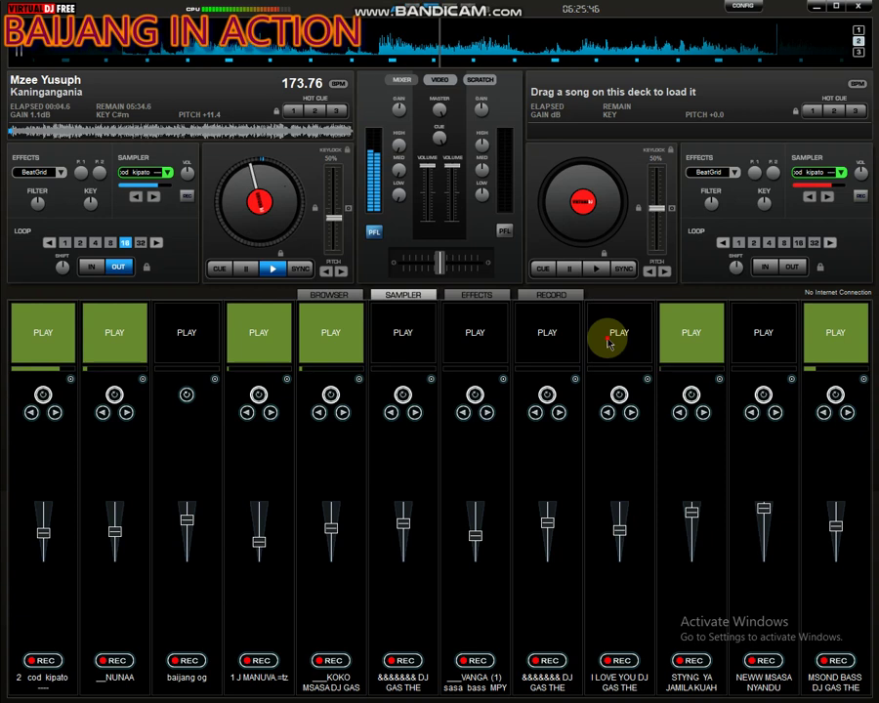
left_click(495, 335)
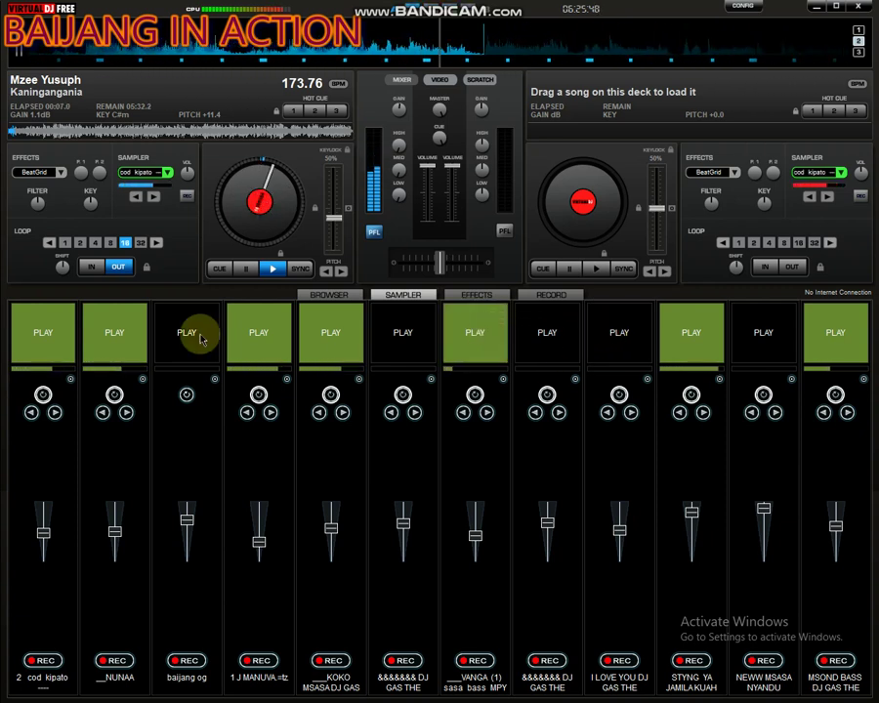
left_click(52, 342)
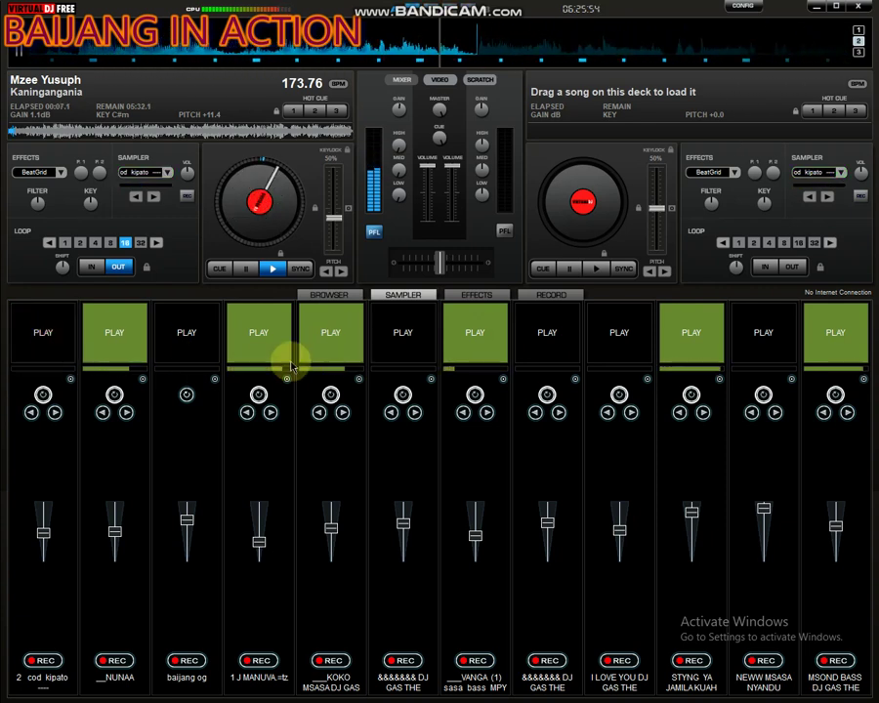
Step: Briefly play the first &&&&&&& DJ GAS sample, stop MSOND BASS and ___VANGA (1), and restart I LOVE YOU DJ GAS
left_click(407, 347)
left_click(853, 346)
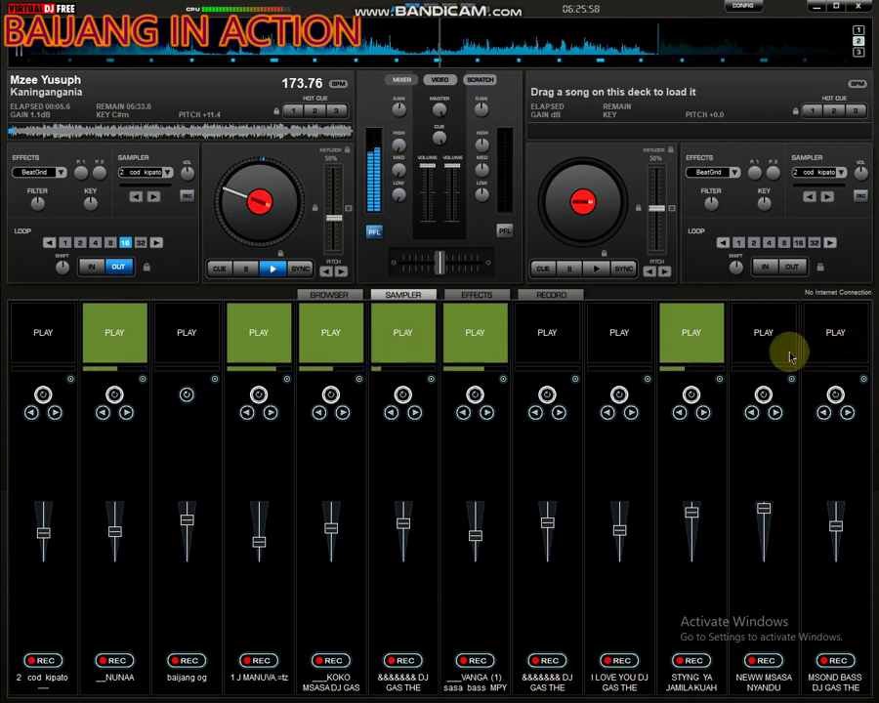
left_click(620, 347)
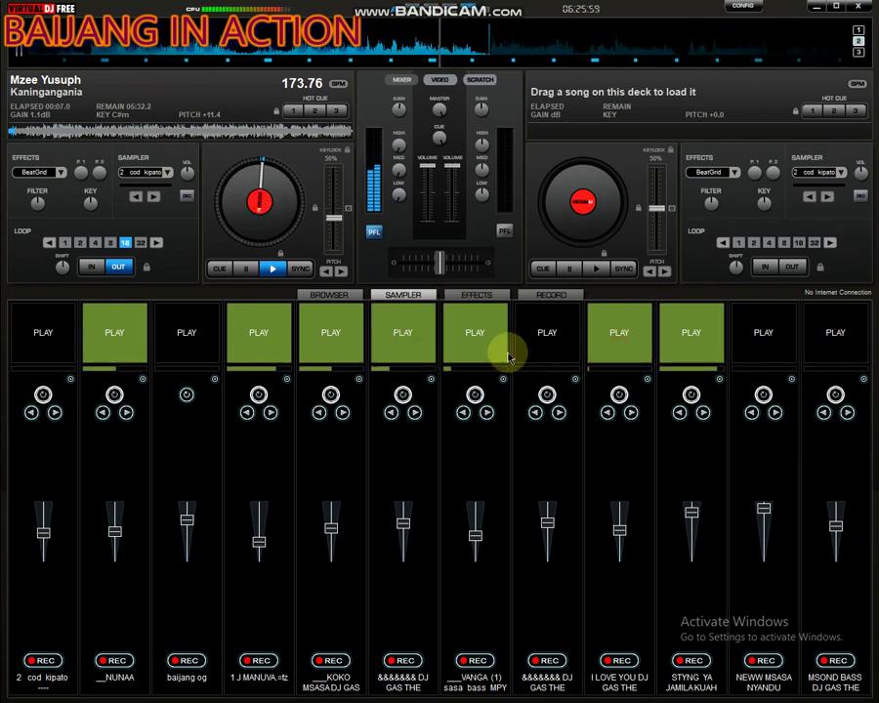
left_click(398, 342)
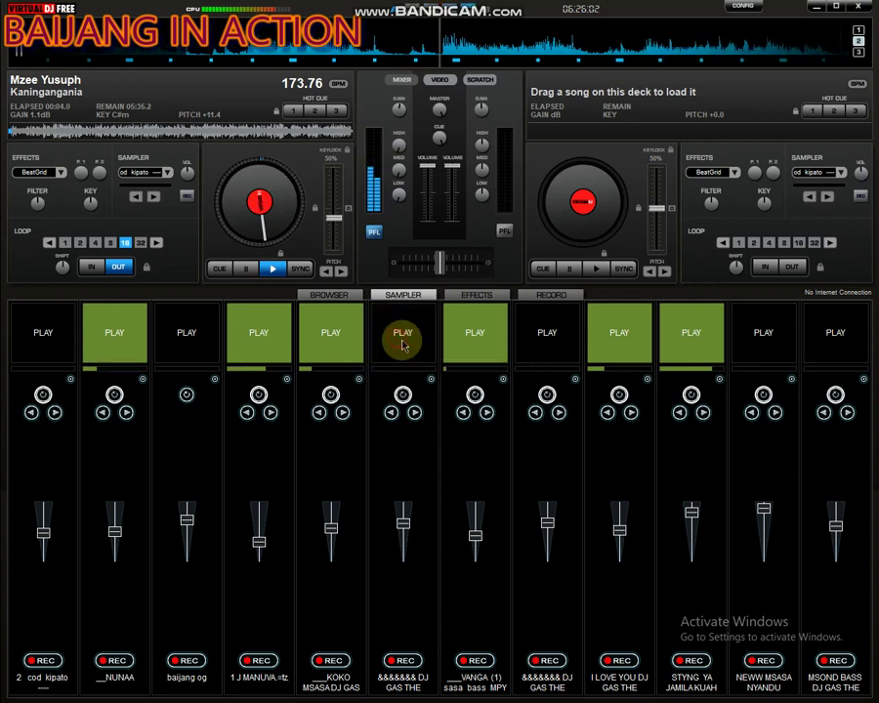
left_click(496, 347)
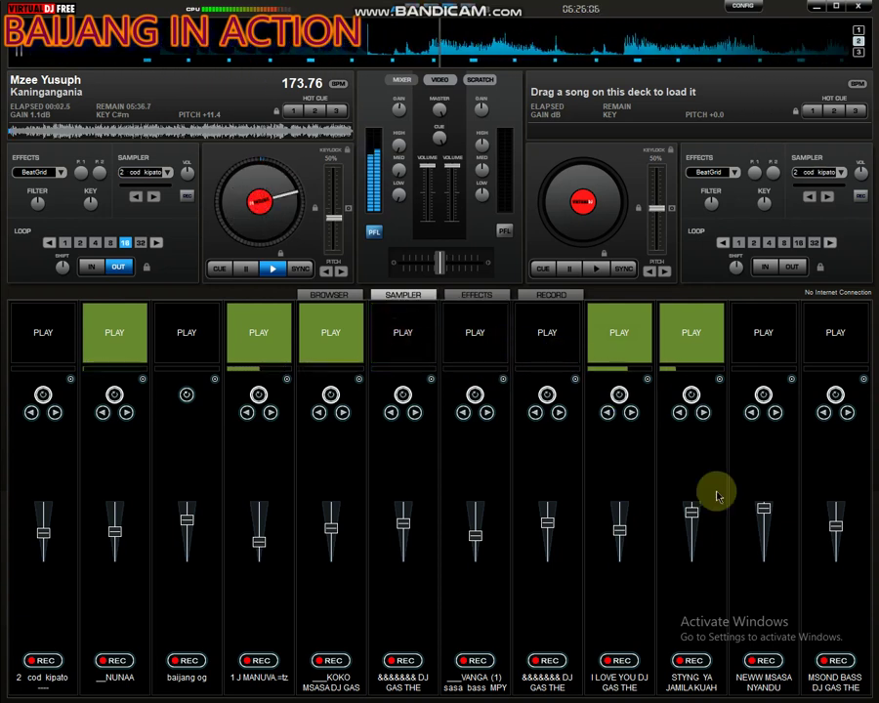
Step: Load the FOKO MFOKO DJ MANYAU TANZANIA ONE (2) sample into the MSOND BASS slot
left_click(864, 380)
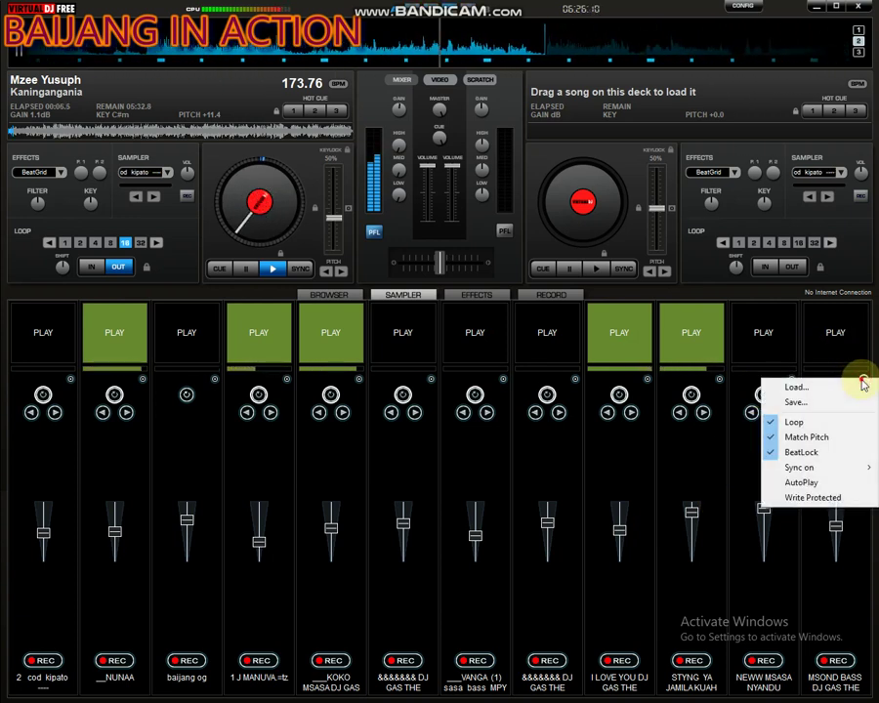
left_click(797, 387)
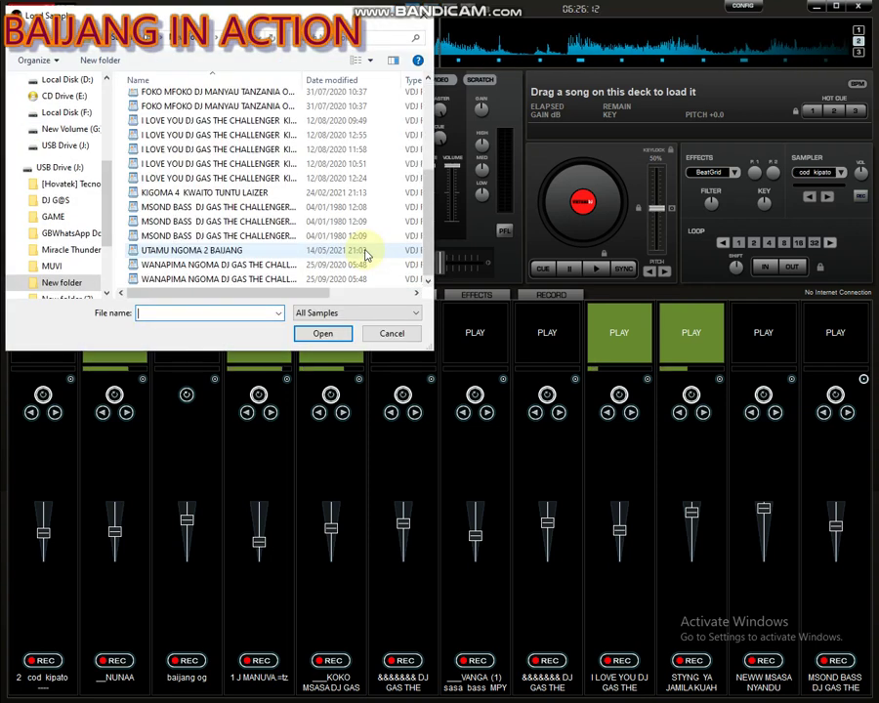
left_click(296, 148)
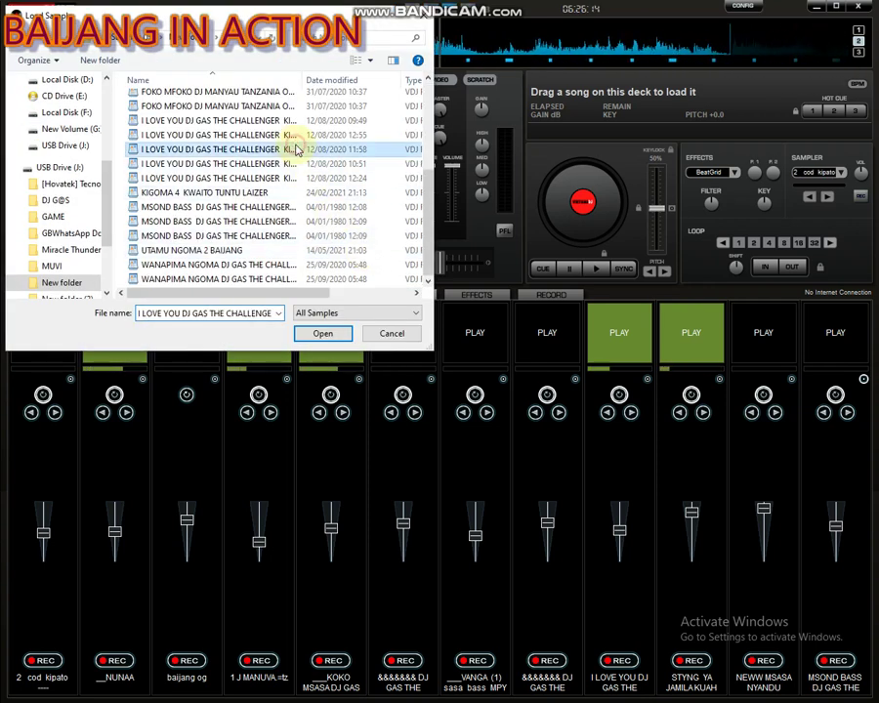
scroll(298, 117, "up", 1)
left_click(299, 110)
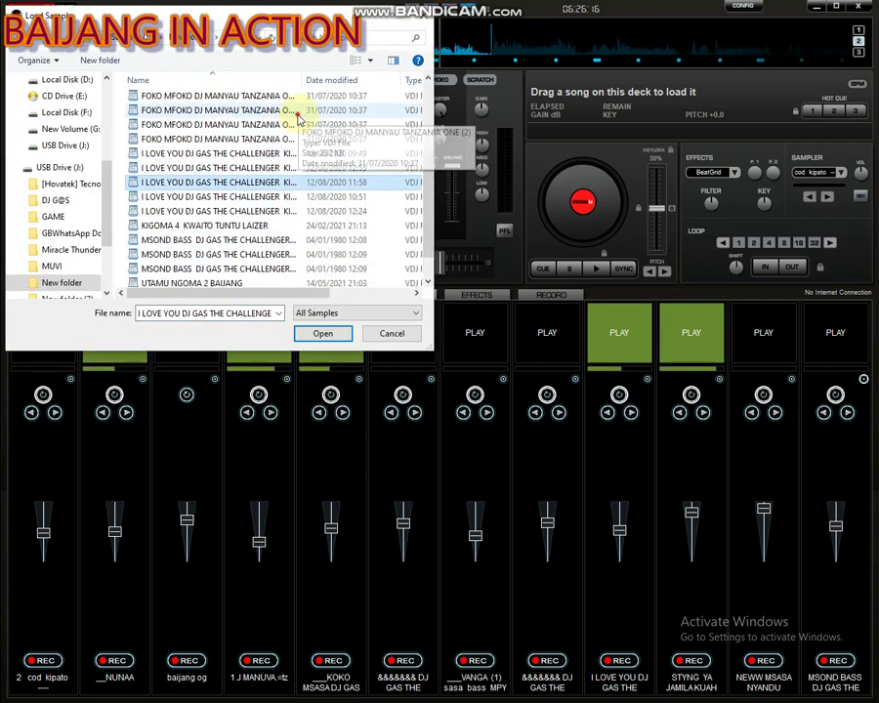
key("Return")
Step: Start the FOKO MFOKO sample, stop I LOVE YOU DJ GAS and start the second &&&&&&& DJ GAS sample
left_click(830, 349)
left_click(619, 356)
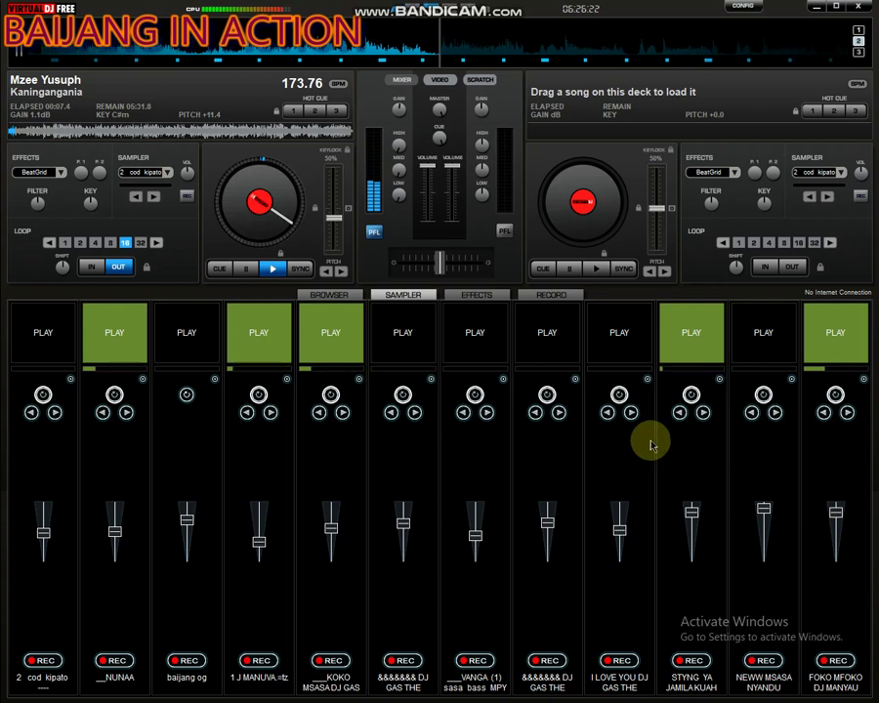
left_click(548, 349)
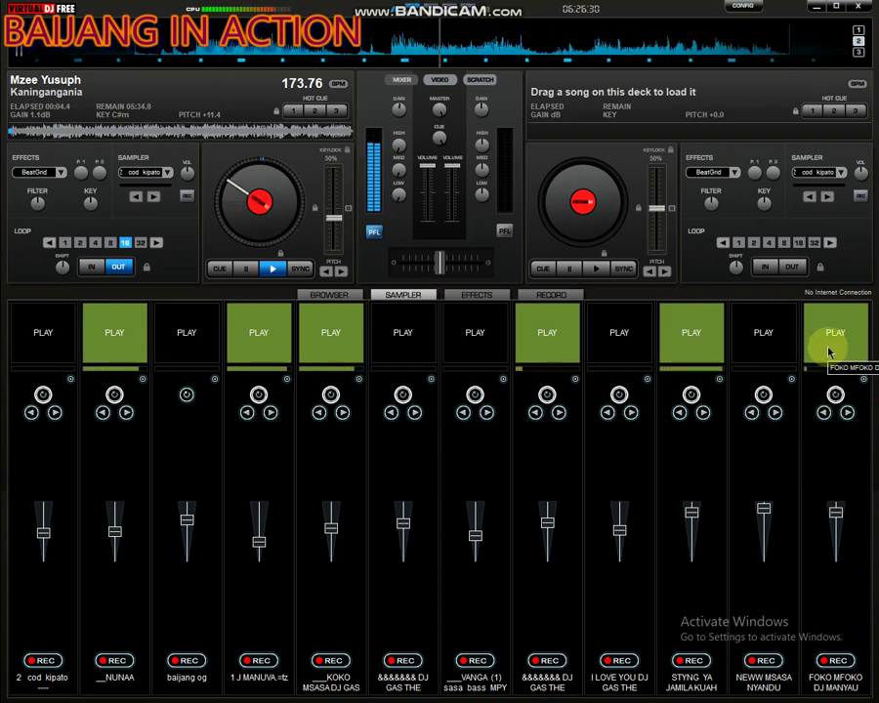
Step: Load the second BASS radio call2 PROD G@S sample from the sholo folder's WhatsApp Documents subfolder into the FOKO MFOKO slot
left_click(863, 379)
left_click(794, 390)
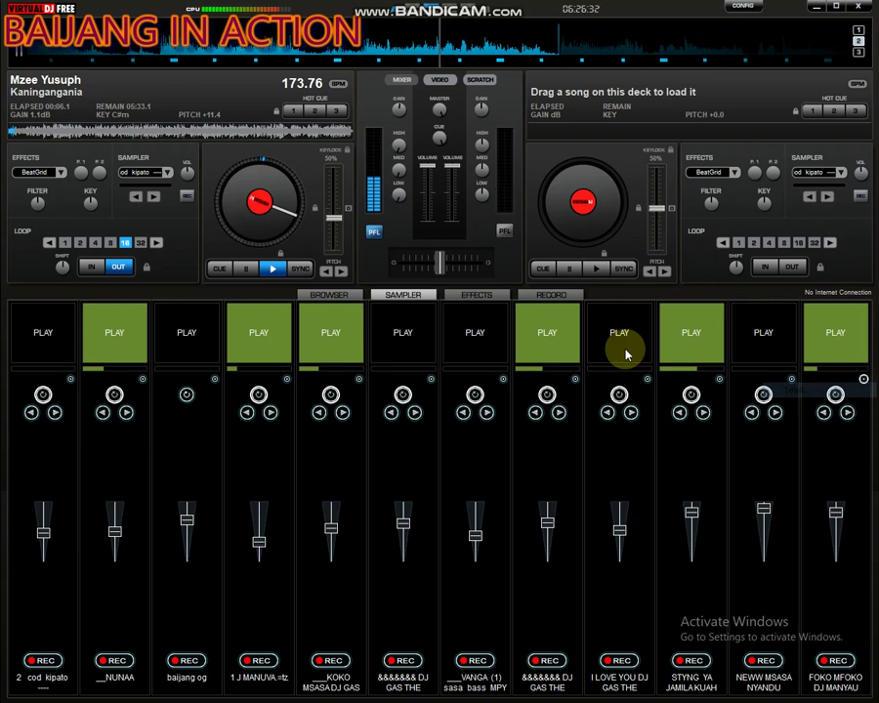
left_click(342, 244)
scroll(342, 246, "down", 2)
key("BackSpace")
left_click(279, 258)
double_click(278, 258)
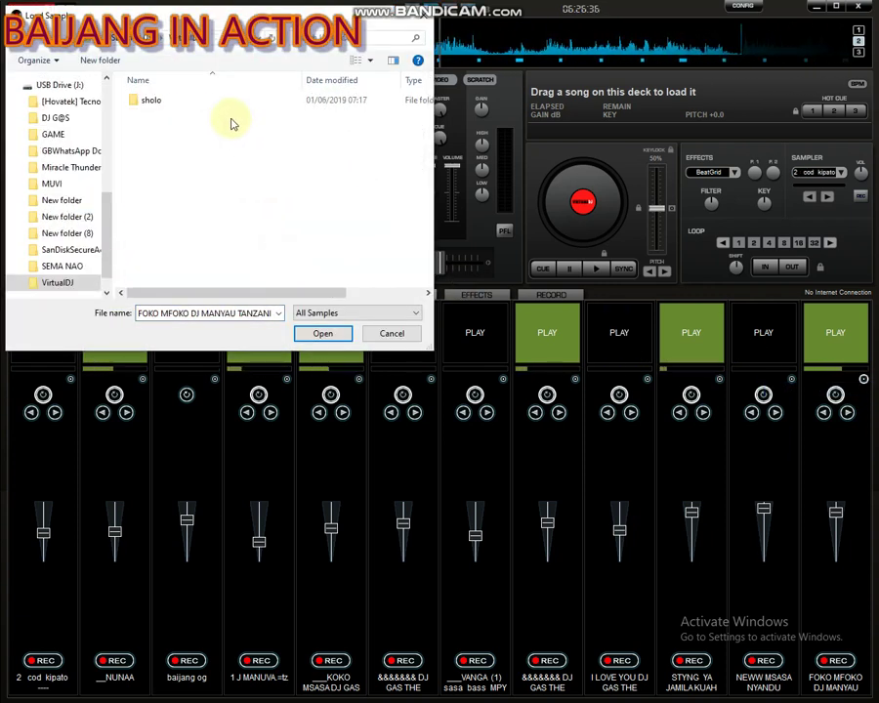
double_click(225, 101)
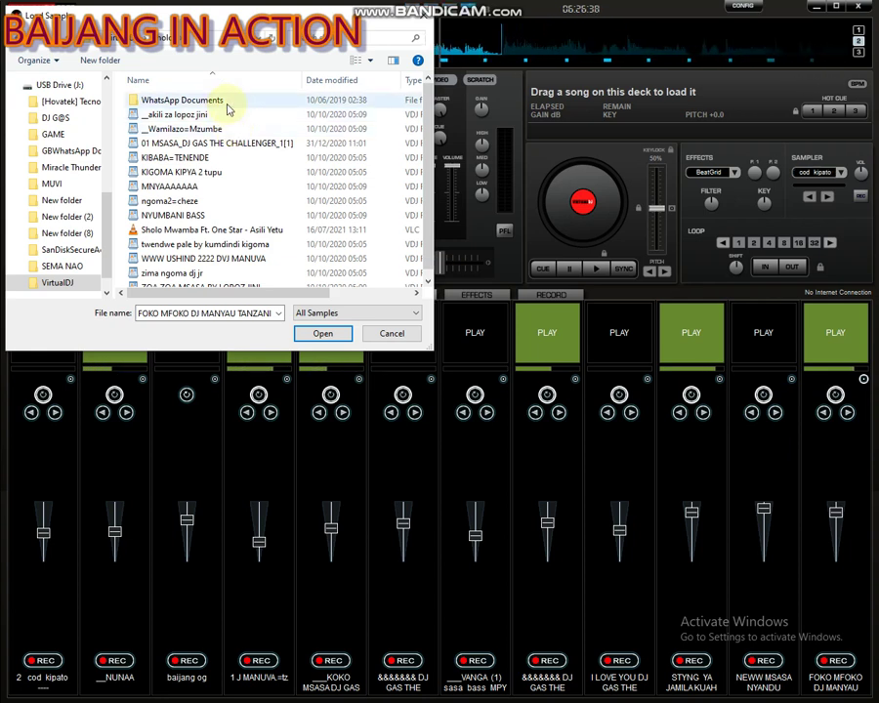
double_click(228, 102)
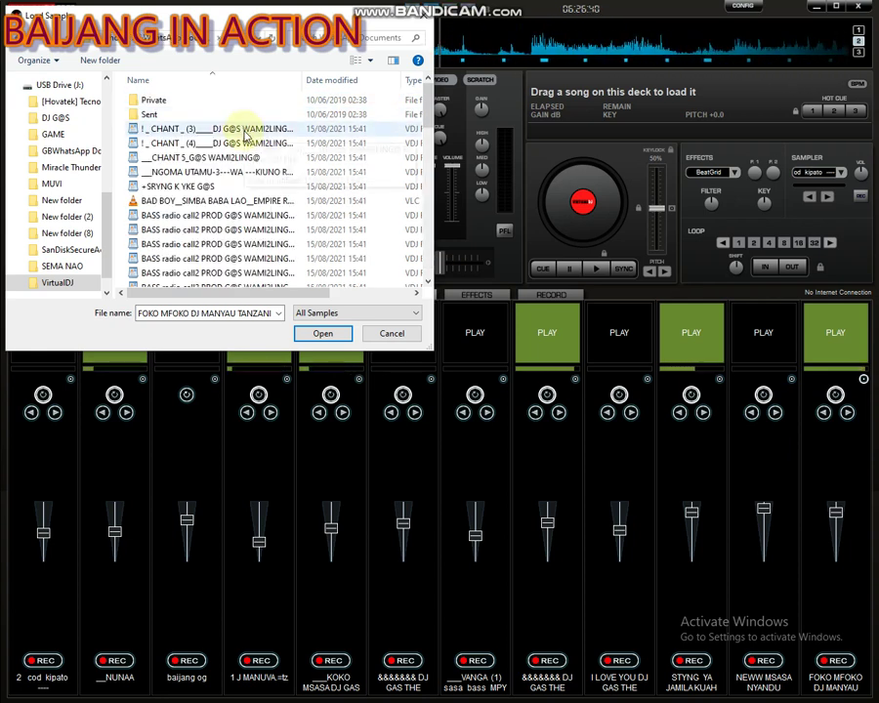
double_click(220, 230)
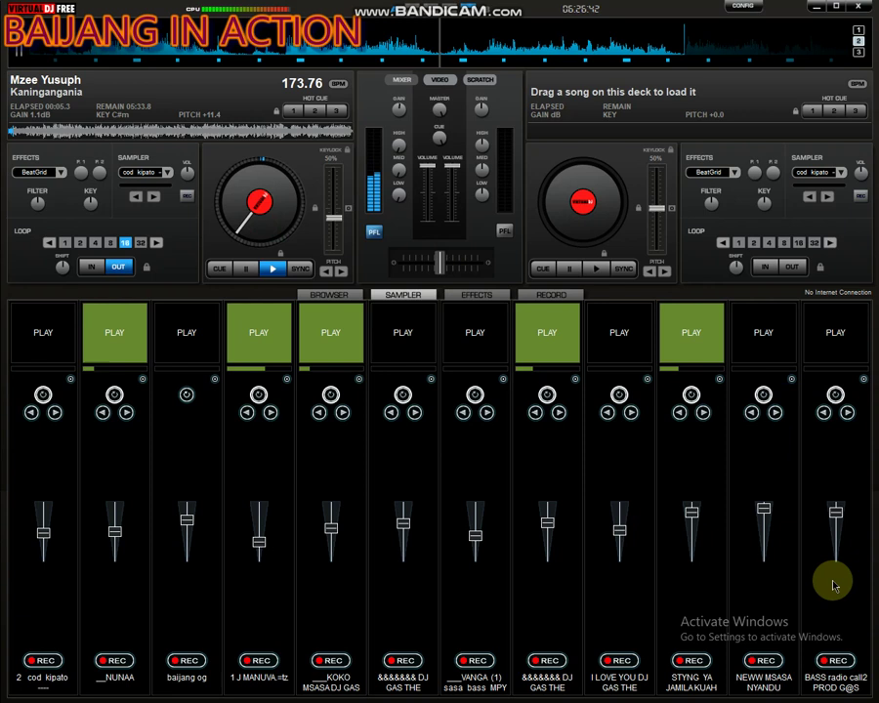
Step: Start the BASS radio call2 sample and stop the second &&&&&&& DJ GAS and ___KOKO MSASA samples
left_click(833, 344)
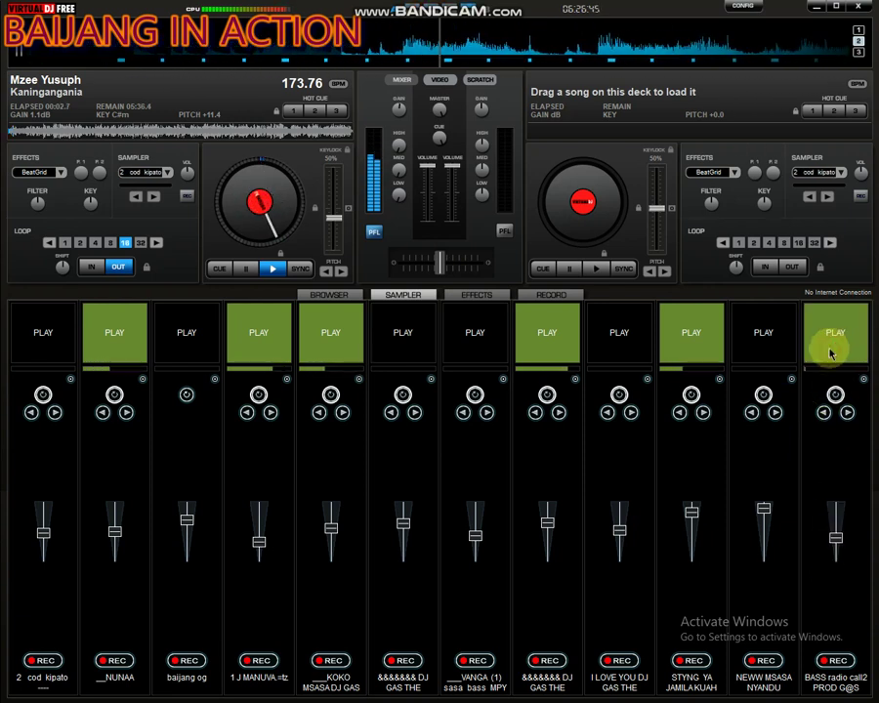
left_click(551, 340)
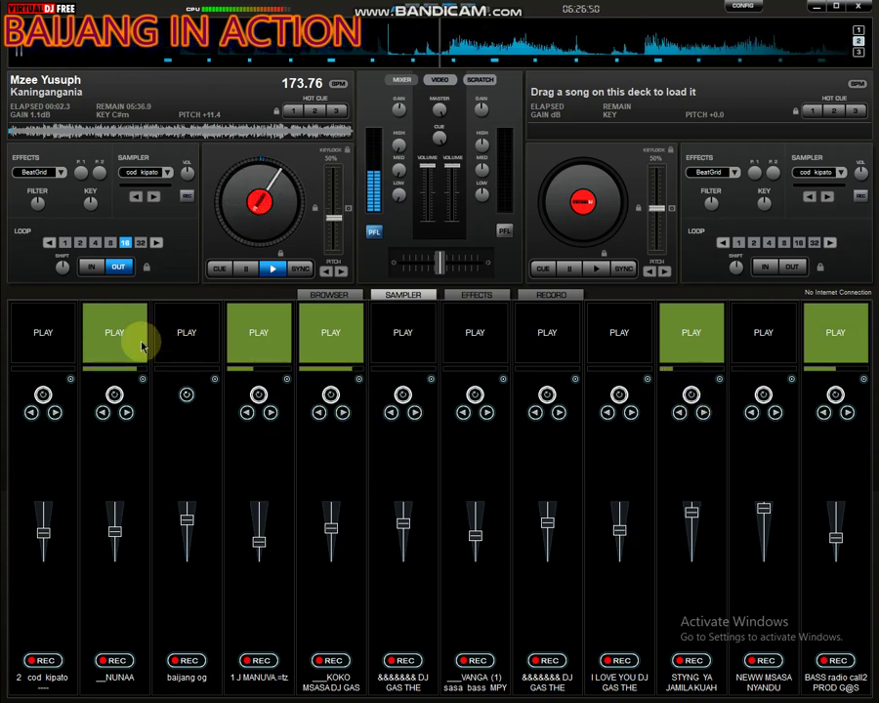
left_click(338, 342)
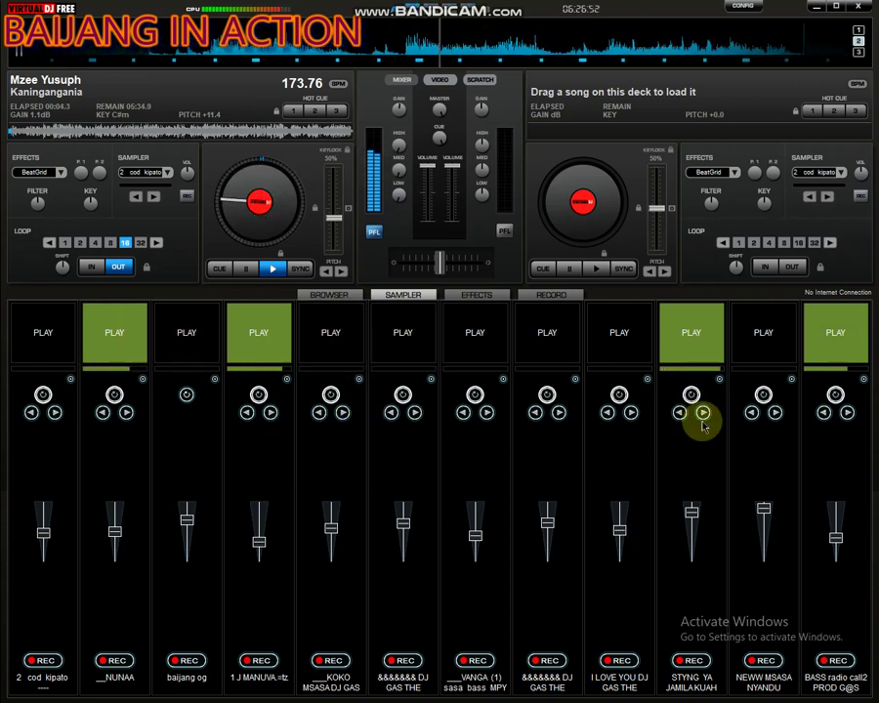
Step: Load the GUITR LOKETO PROD G@S (3) sample into the NEWW MSASA NYANDU slot
left_click(794, 380)
left_click(803, 387)
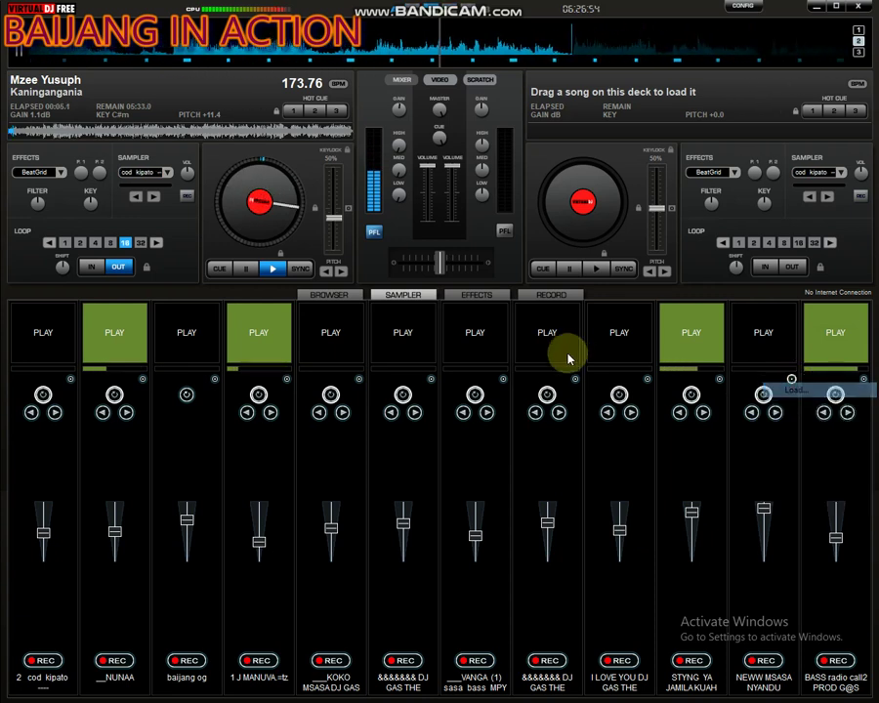
scroll(326, 264, "down", 5)
scroll(325, 264, "down", 2)
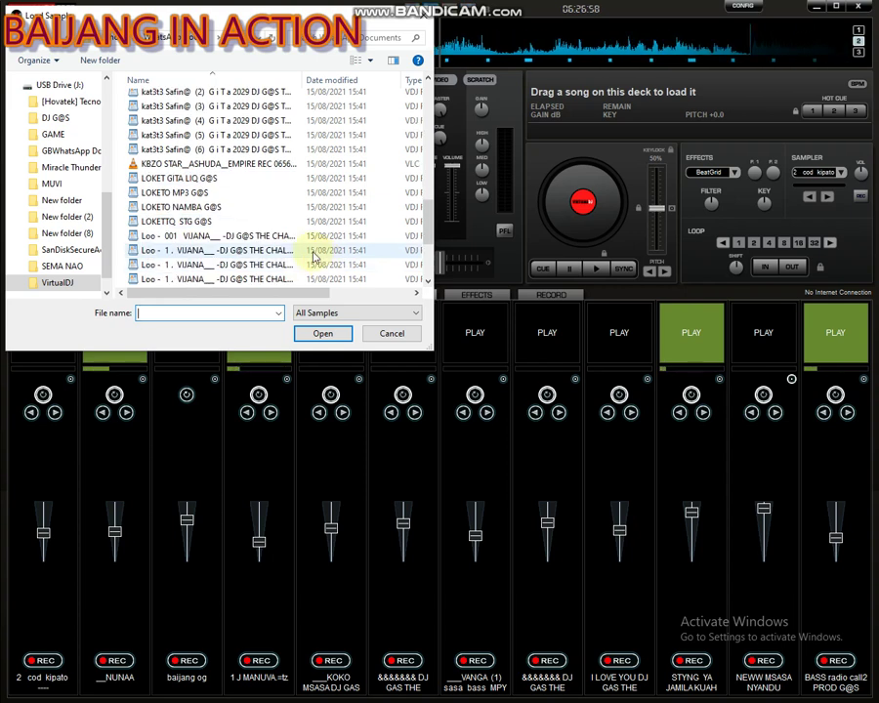
scroll(313, 258, "down", 3)
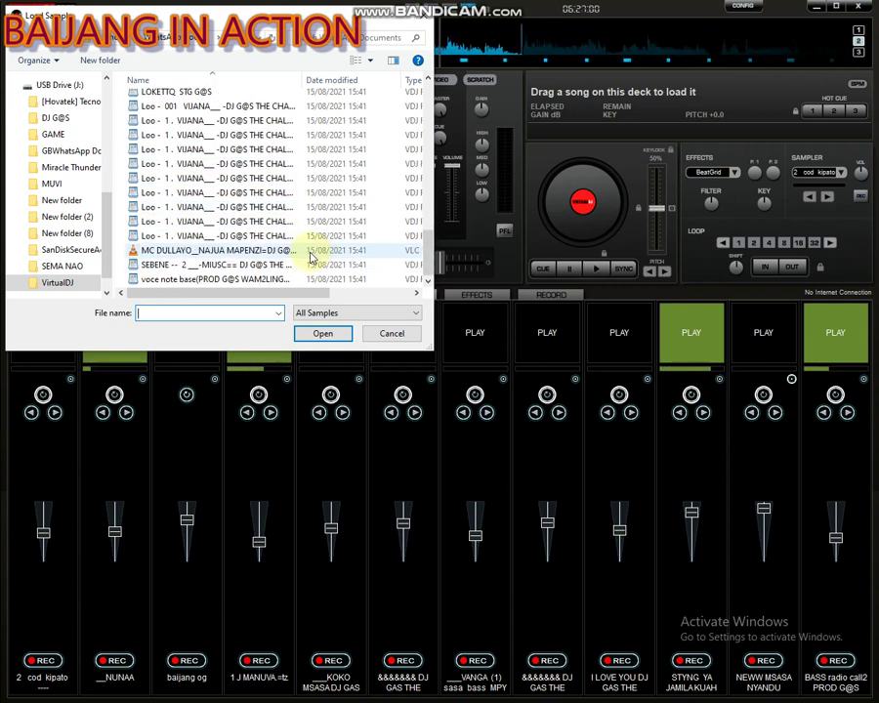
scroll(310, 256, "up", 5)
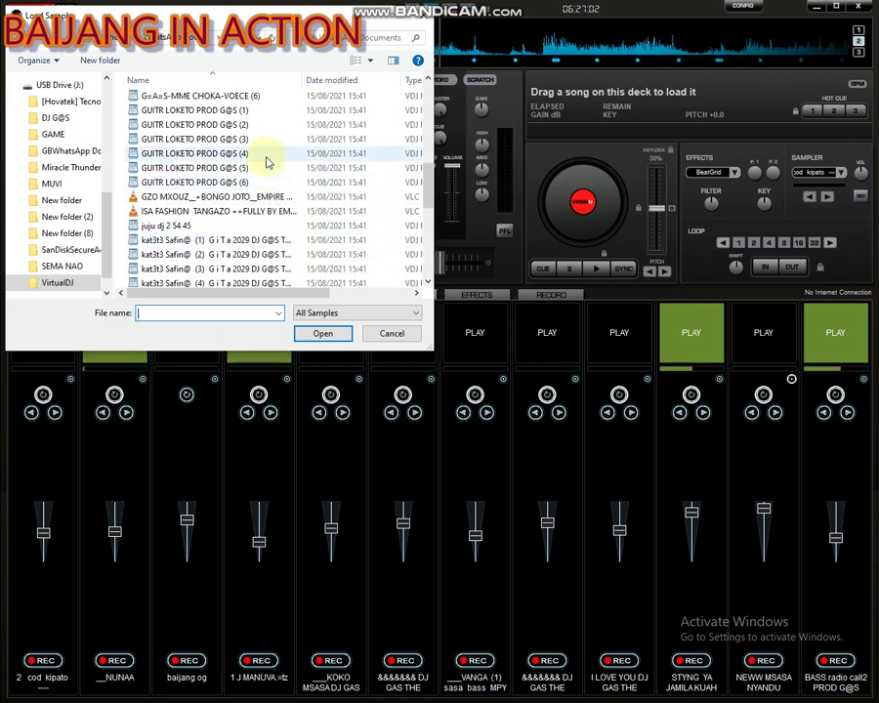
double_click(246, 140)
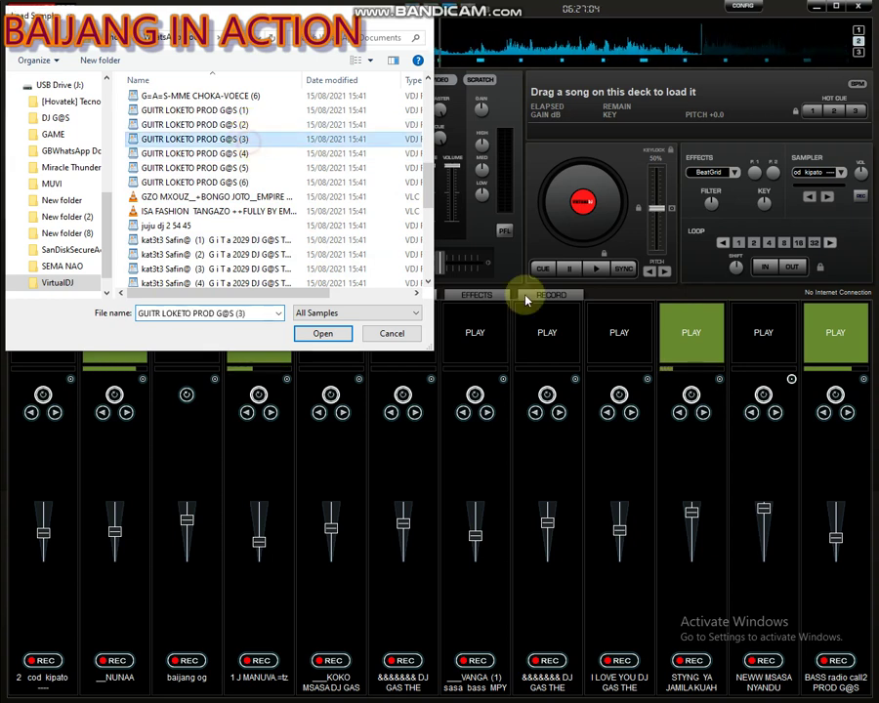
Step: Start the GUITR LOKETO sample and stop STYNG YA JAMILA KUAH and BASS radio call2
left_click(765, 338)
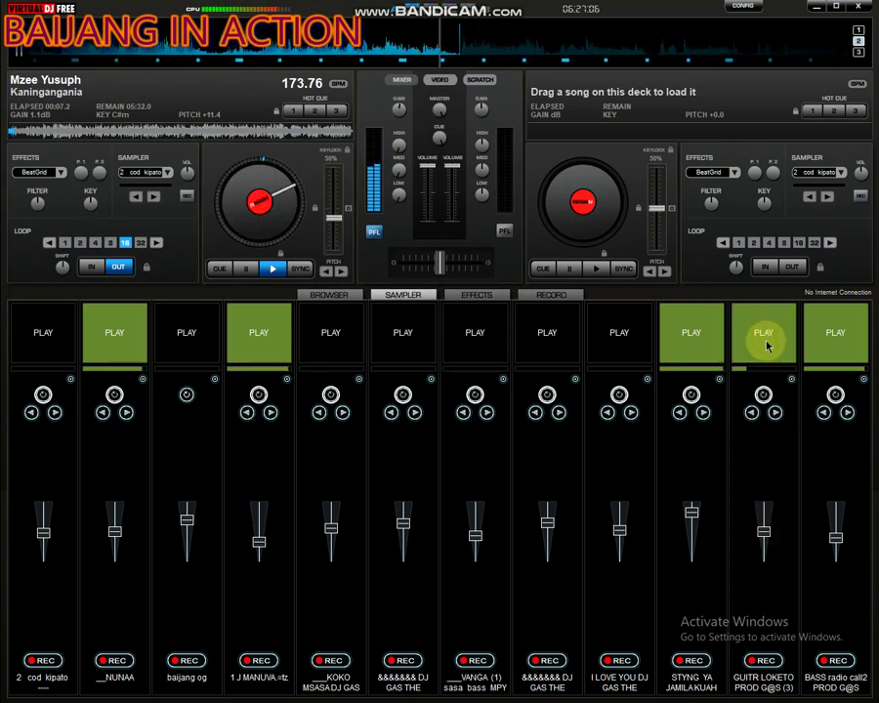
left_click(691, 326)
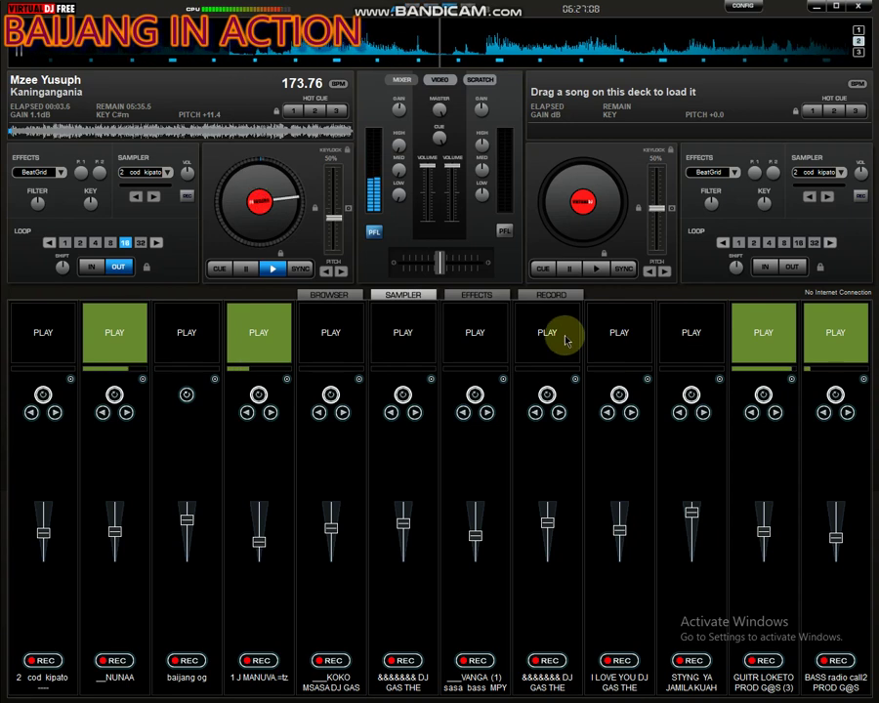
left_click(863, 334)
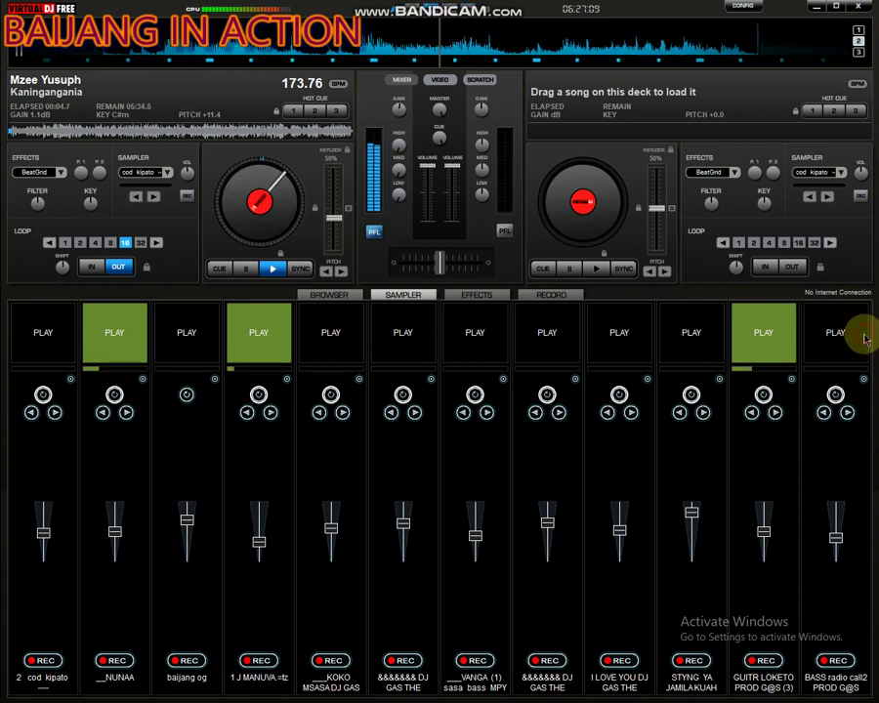
Step: Start the ___KOKO MSASA, ___VANGA (1) and I LOVE YOU DJ GAS samples, with the ___VANGA (1) volume slightly lowered
left_click(332, 333)
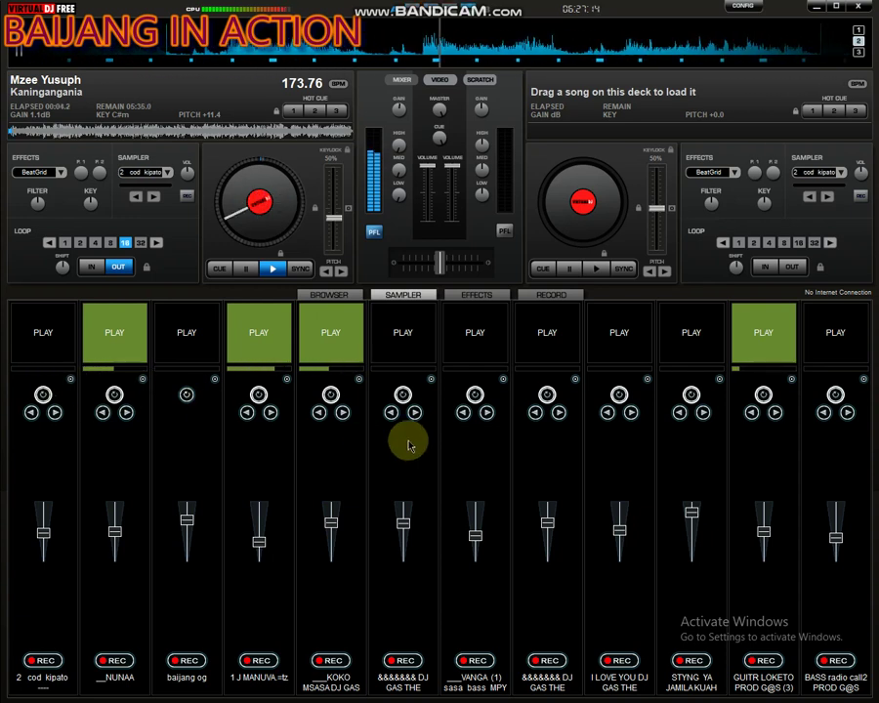
left_click_drag(475, 536, 475, 545)
left_click(477, 336)
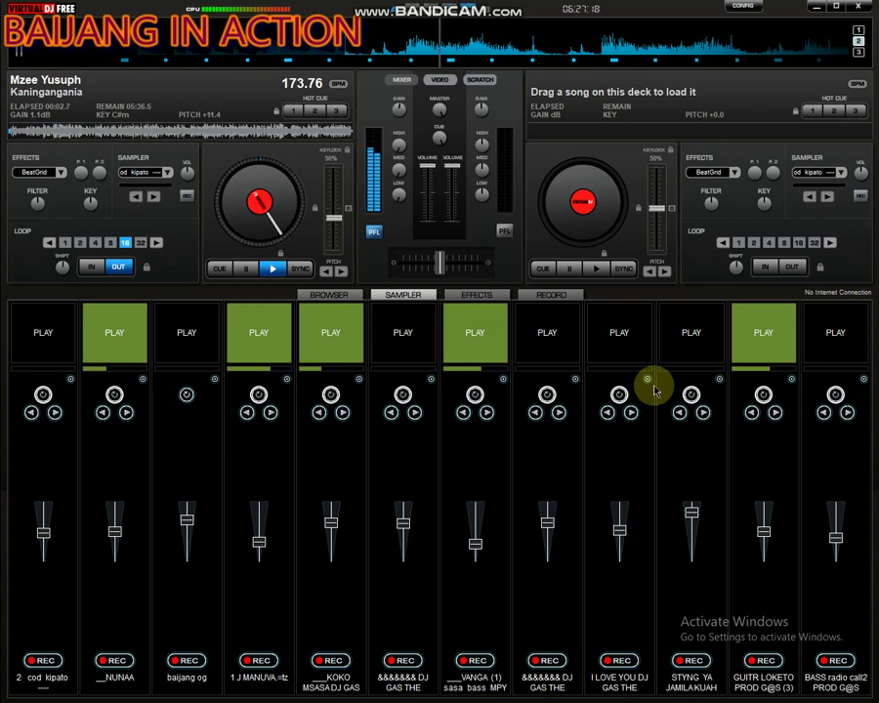
left_click(628, 346)
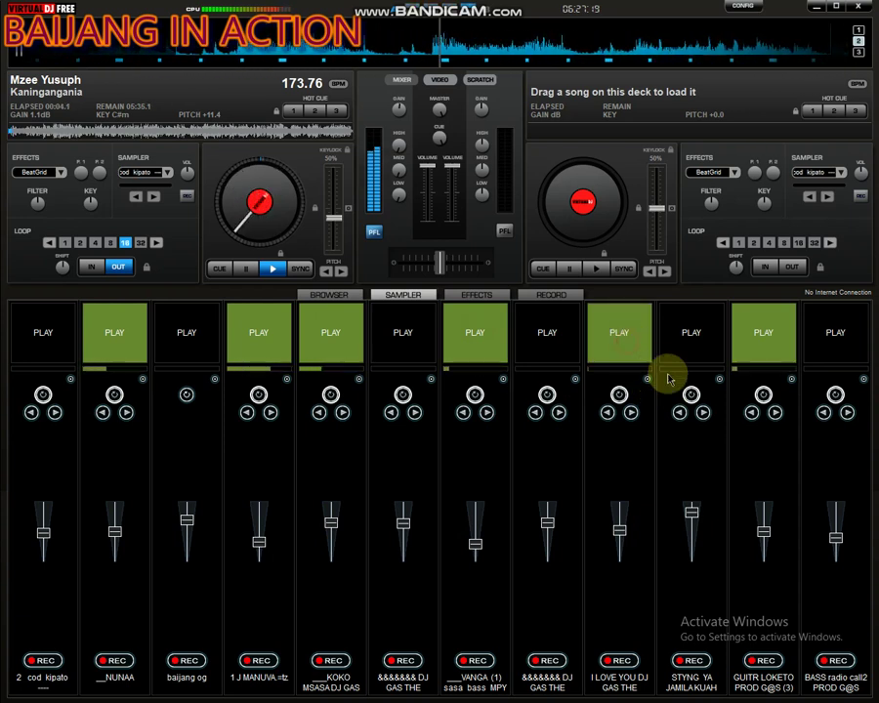
Step: Load the ___CHANT 5_G@S WAMI2LING@ sample into the BASS radio call2 slot
left_click(864, 381)
left_click(842, 390)
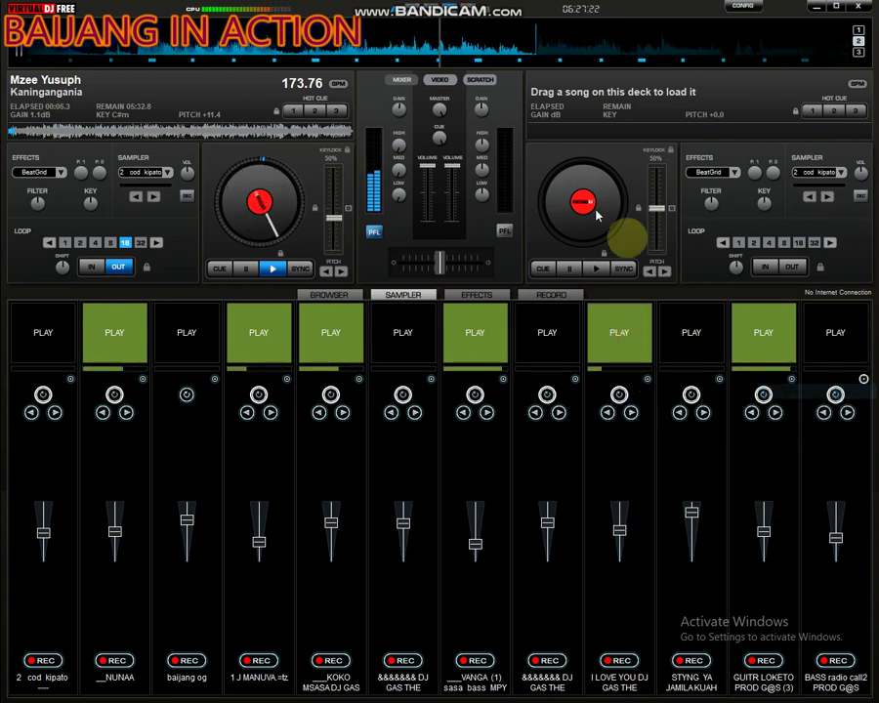
double_click(303, 157)
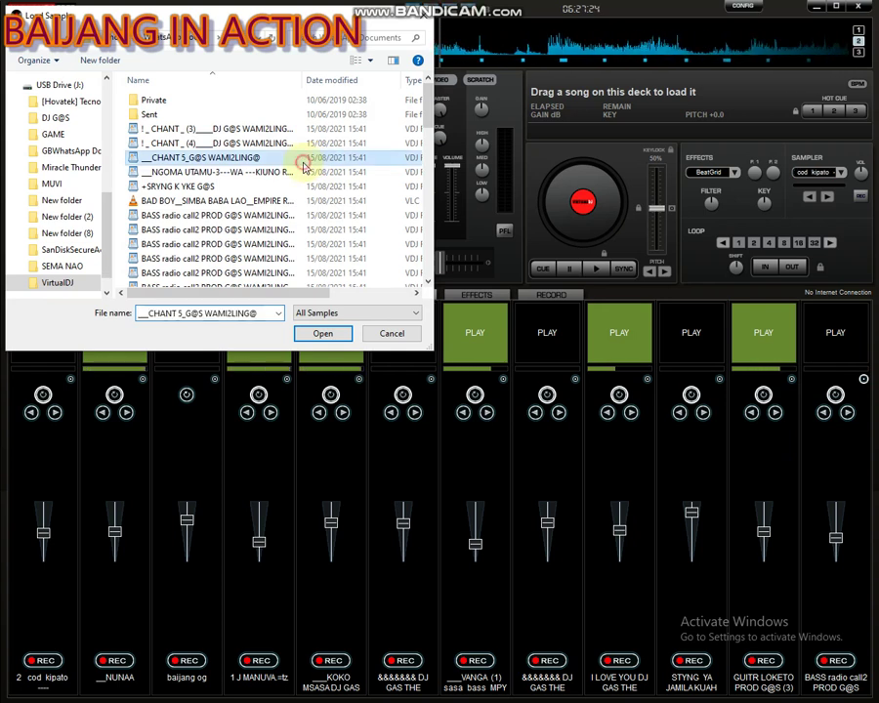
Step: Start the ___CHANT 5_G@S sample with its volume raised slightly, and stop the I LOVE YOU DJ GAS sample
left_click(834, 332)
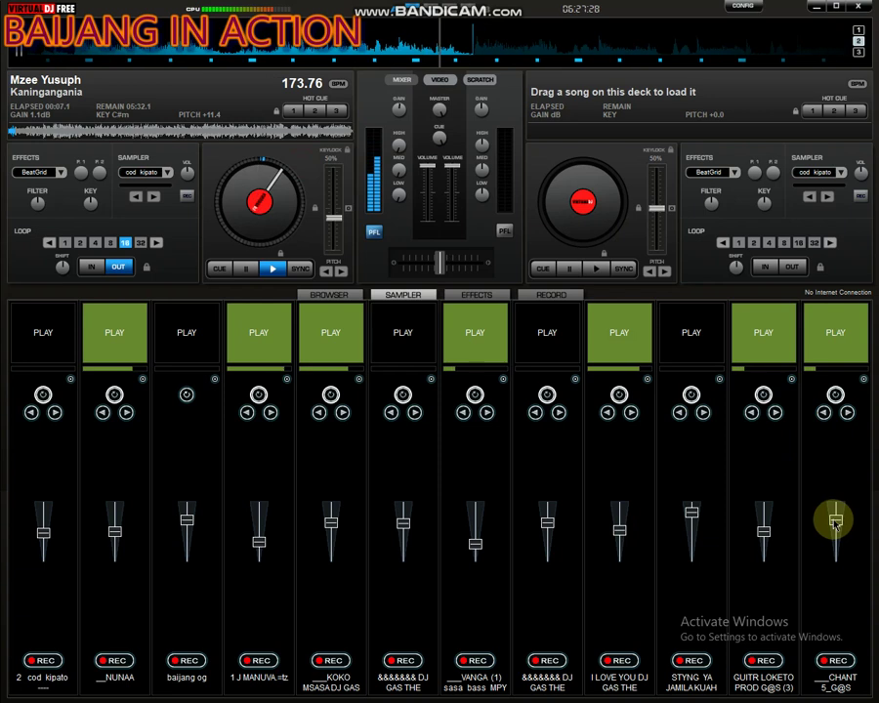
left_click(622, 342)
Step: Load the CHANT G@S NEW (4) sample into the I LOVE YOU DJ GAS slot
left_click(648, 379)
left_click(657, 387)
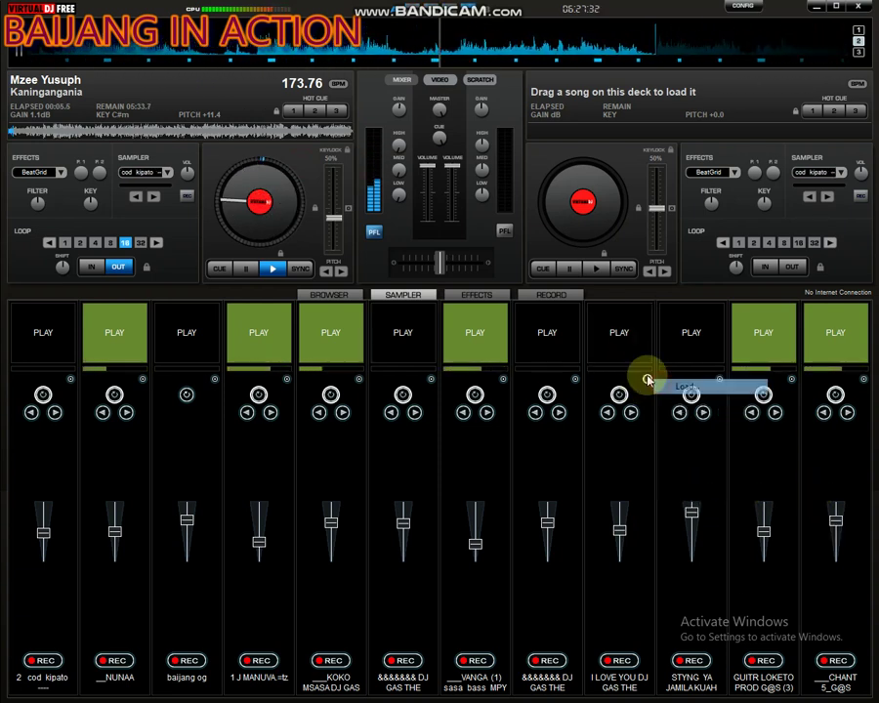
scroll(326, 225, "down", 4)
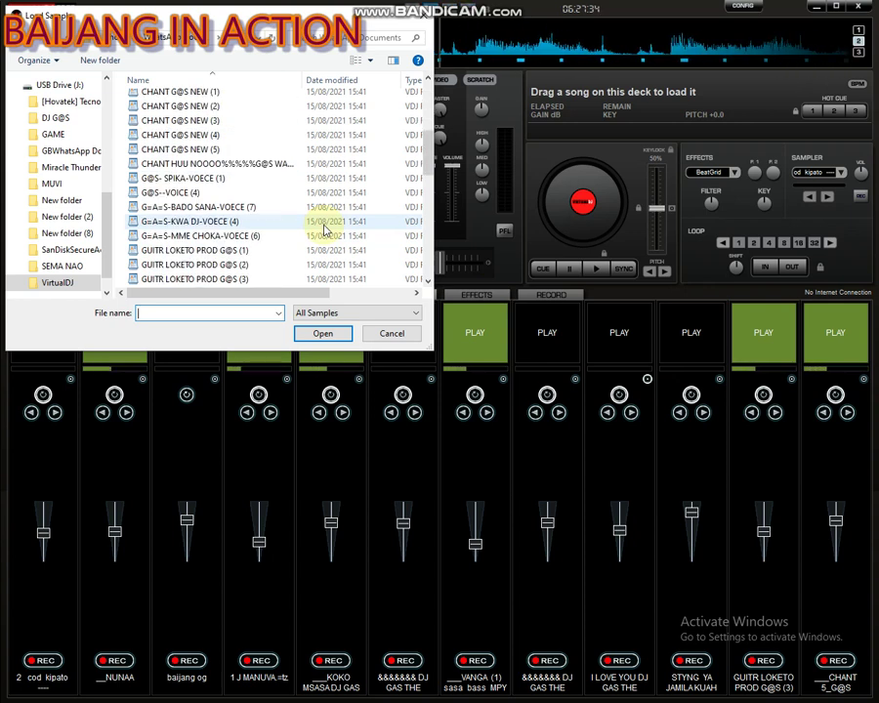
left_click(284, 136)
double_click(284, 136)
Step: Switch the playing chant from ___CHANT 5_G@S to CHANT G@S NEW (4), and trigger the baijang og sample
left_click(619, 322)
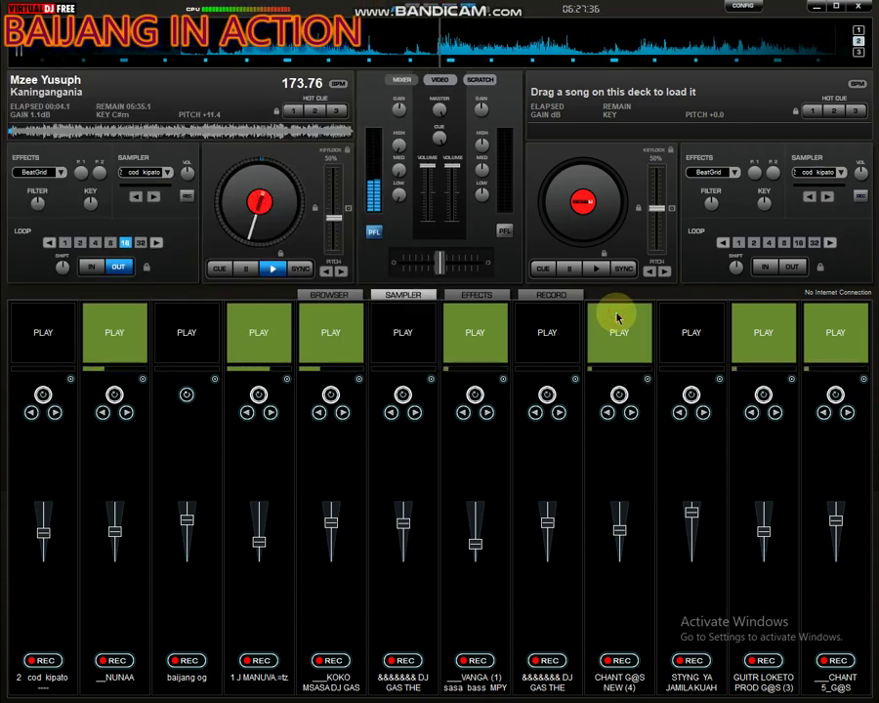
left_click(840, 340)
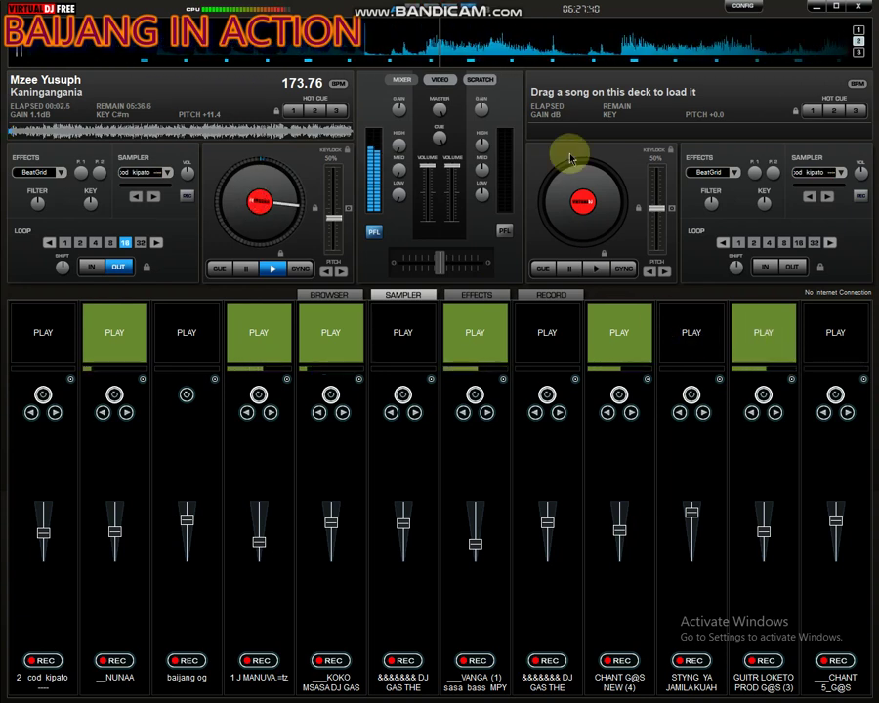
left_click(197, 330)
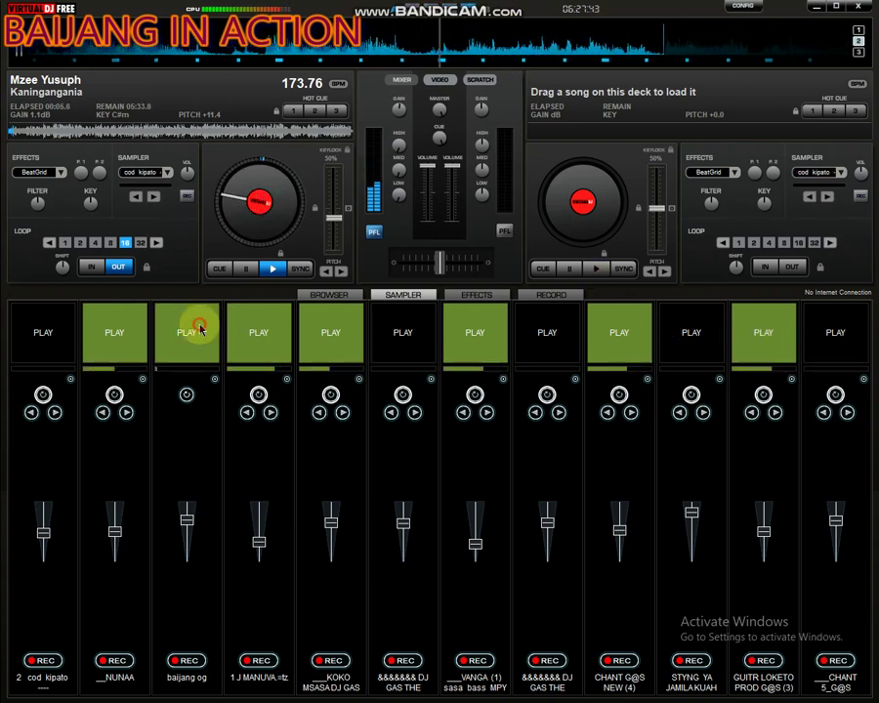
Step: Stop the ___KOKO MSASA, 1 J MANUVA, ___VANGA (1), CHANT G@S NEW (4), GUITR LOKETO and __NUNAA samples
left_click(320, 330)
left_click(273, 337)
left_click(473, 337)
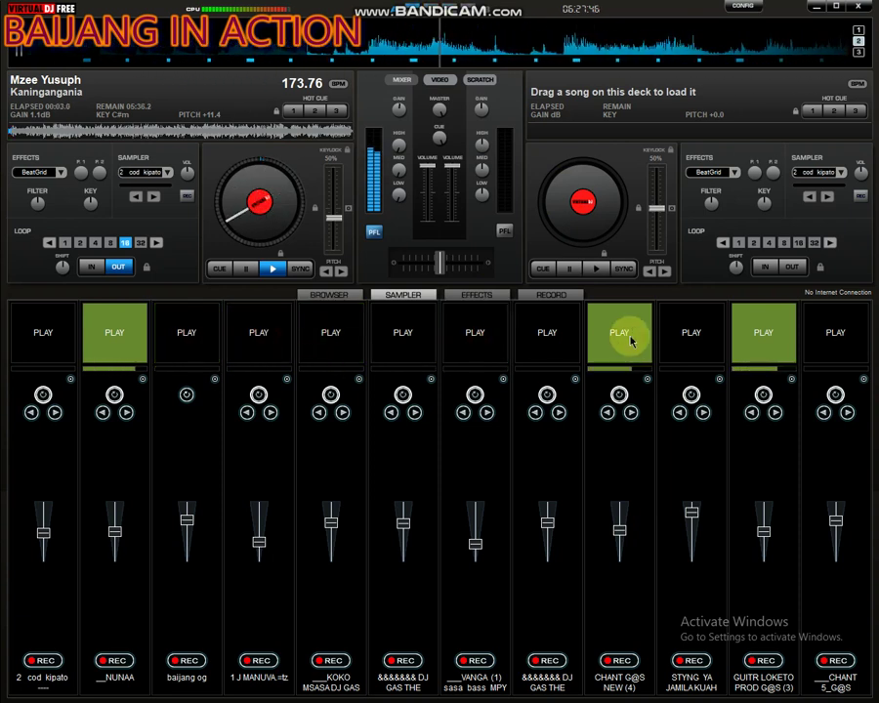
left_click(621, 337)
left_click(752, 333)
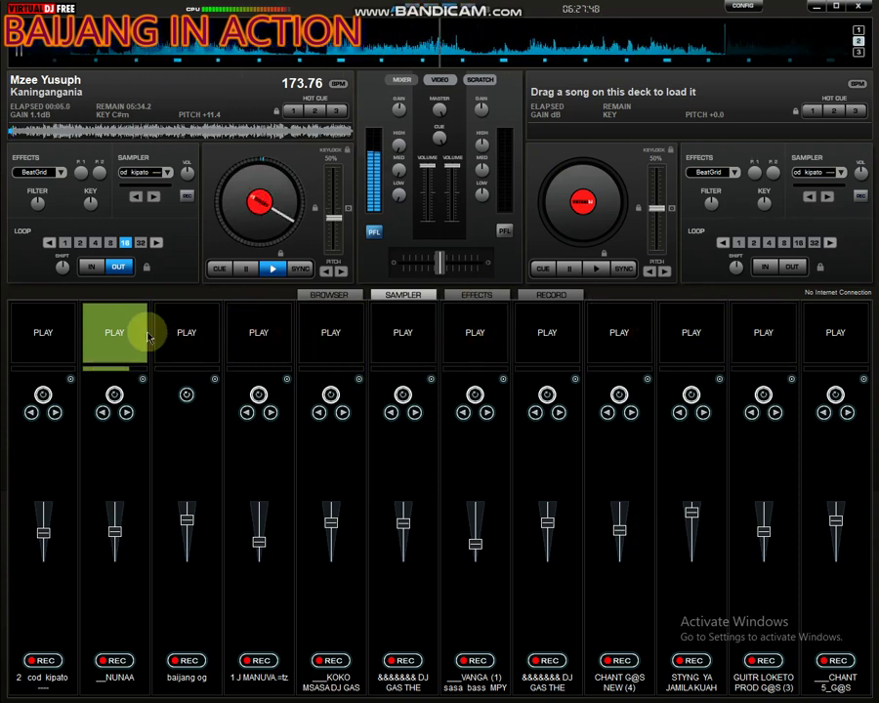
left_click(103, 339)
Step: Restart the ___KOKO MSASA sample and trigger baijang og over it
left_click(328, 334)
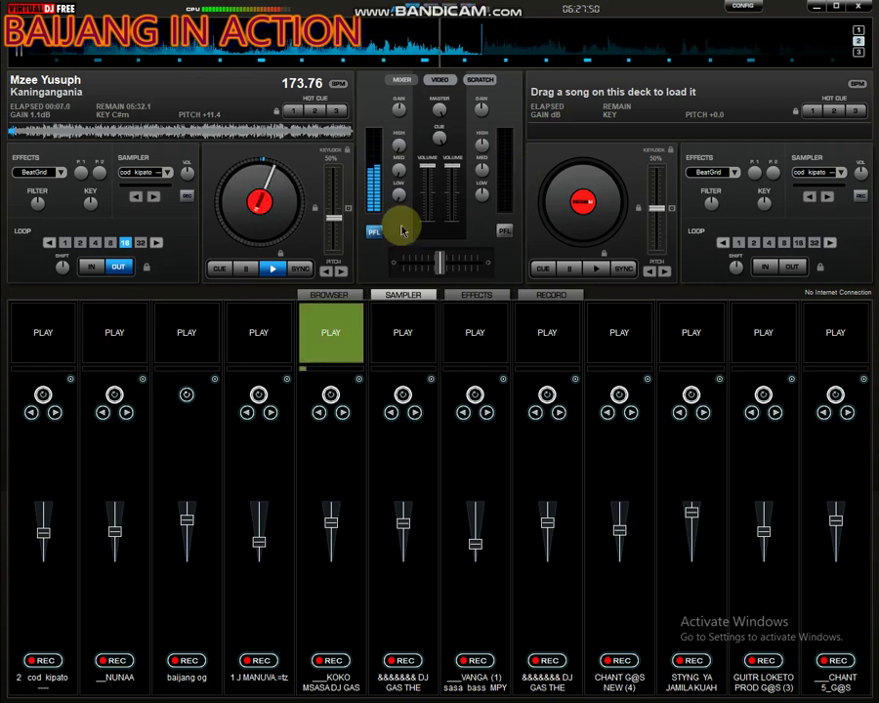
left_click(213, 331)
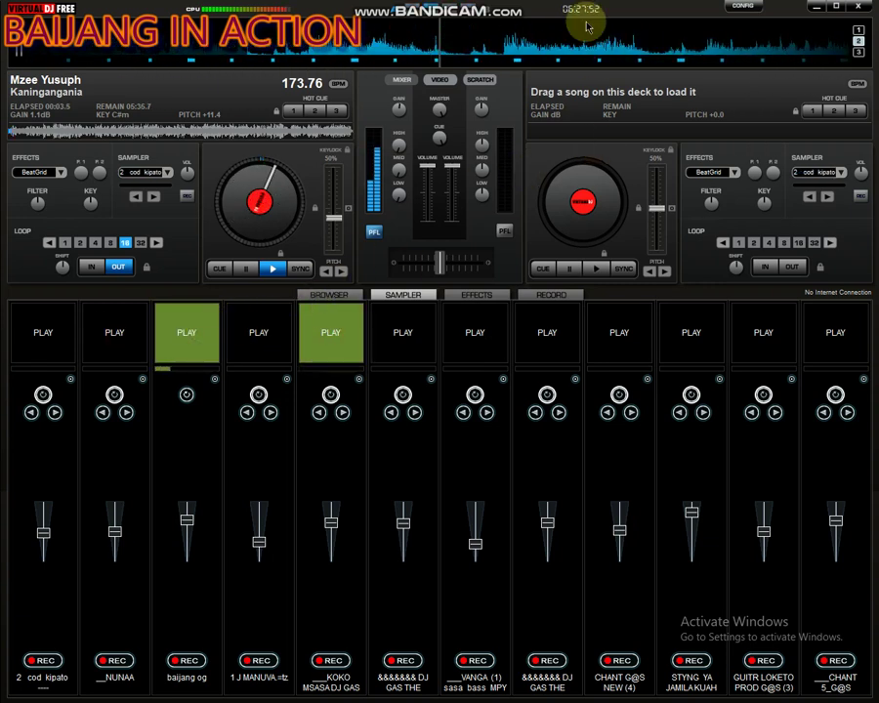